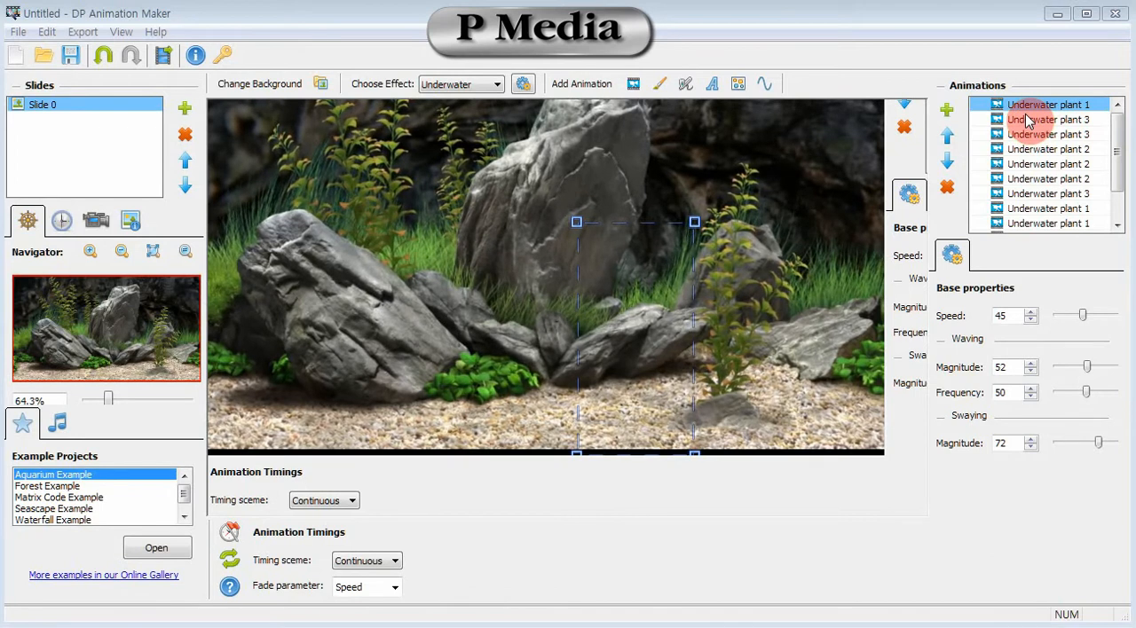
Preview the top two underwater plant animations by showing them briefly and hiding them again.
left_click(978, 107)
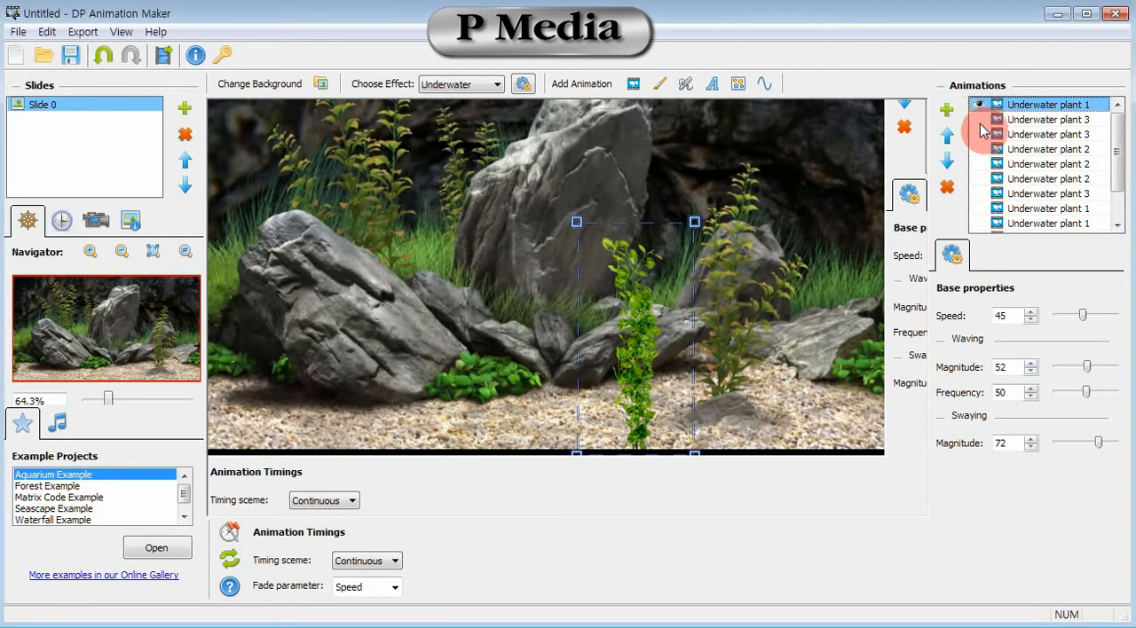
left_click(978, 123)
left_click(978, 106)
left_click(979, 121)
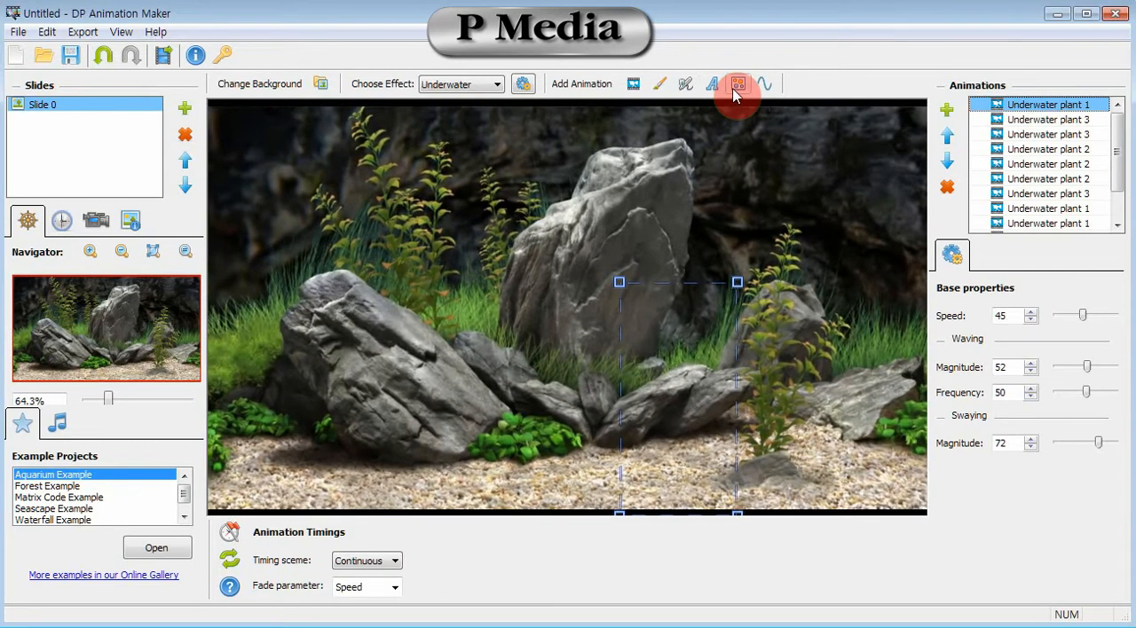
Add a Magic fountain particle animation and place it beside the large left rock, in front of the tall plants.
left_click(736, 85)
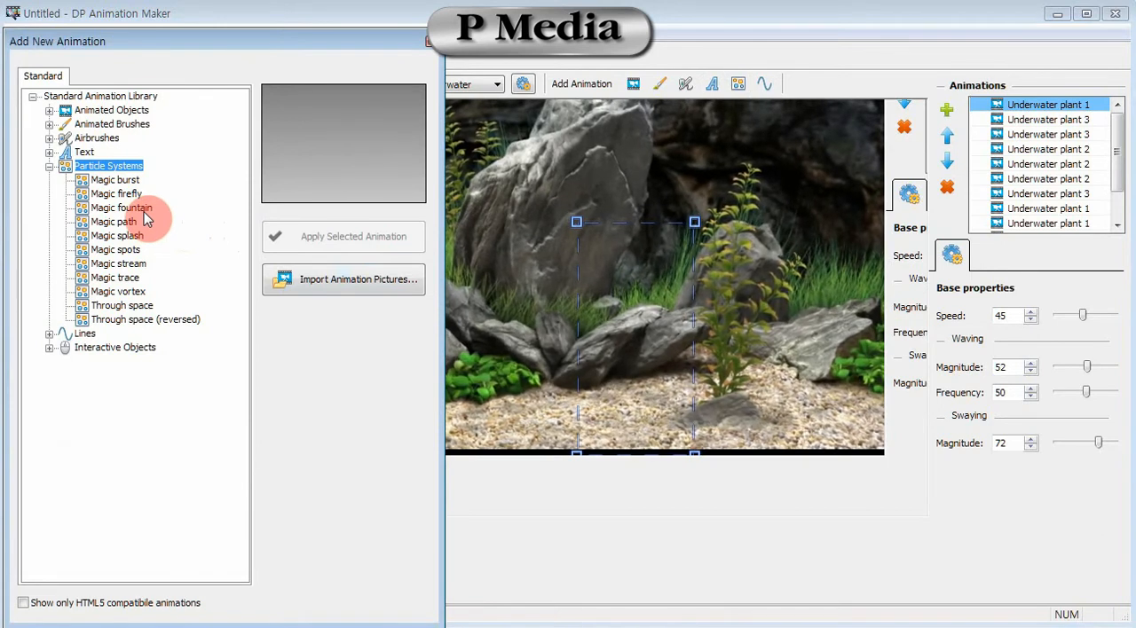
left_click(145, 211)
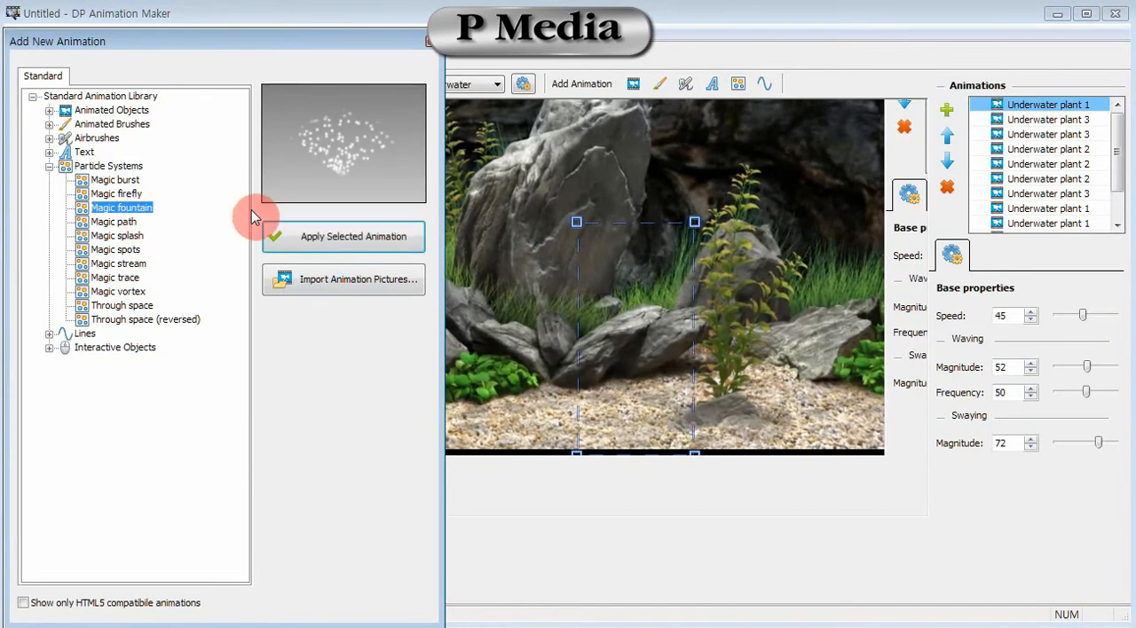
left_click(338, 246)
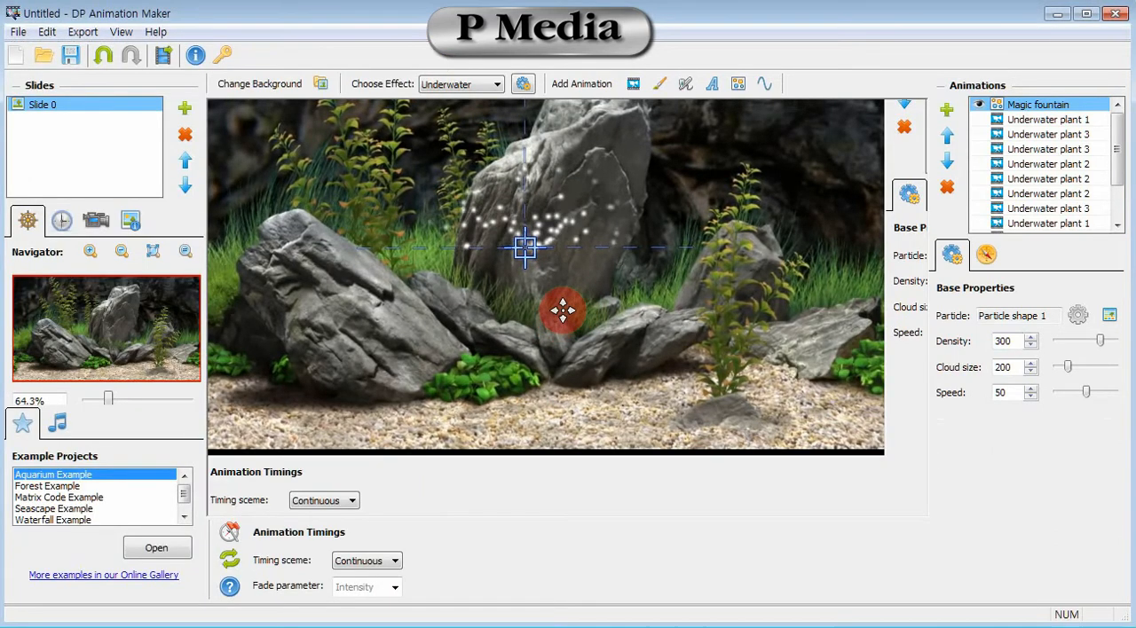
left_click_drag(562, 310, 450, 305)
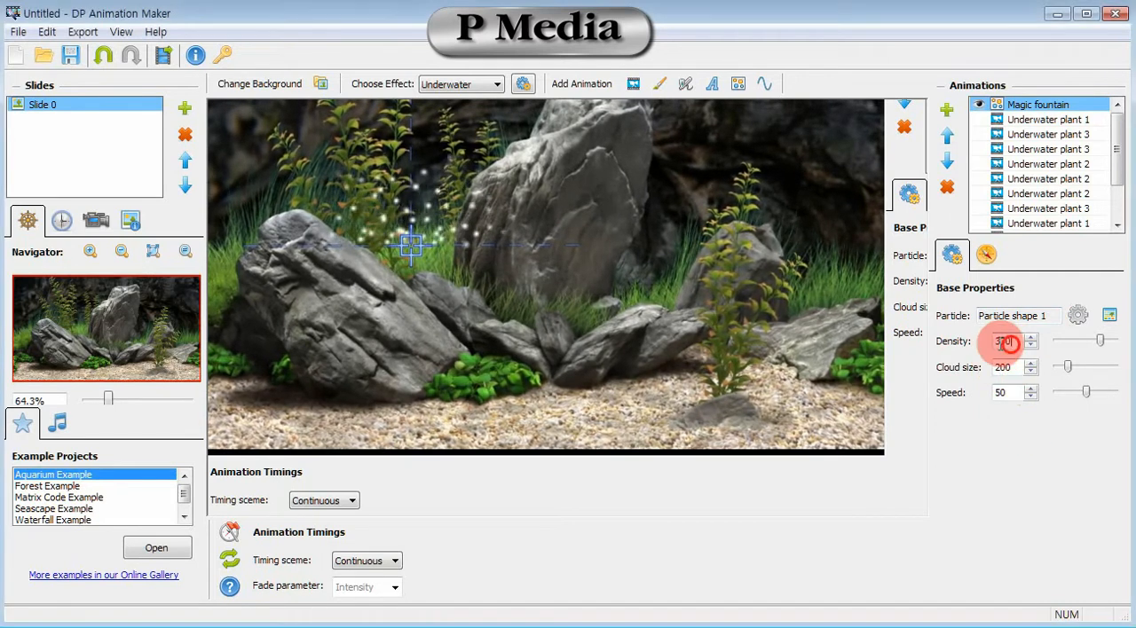
Set the magic fountain's density to 200 and its cloud size to 1000.
double_click(1007, 343)
type("200")
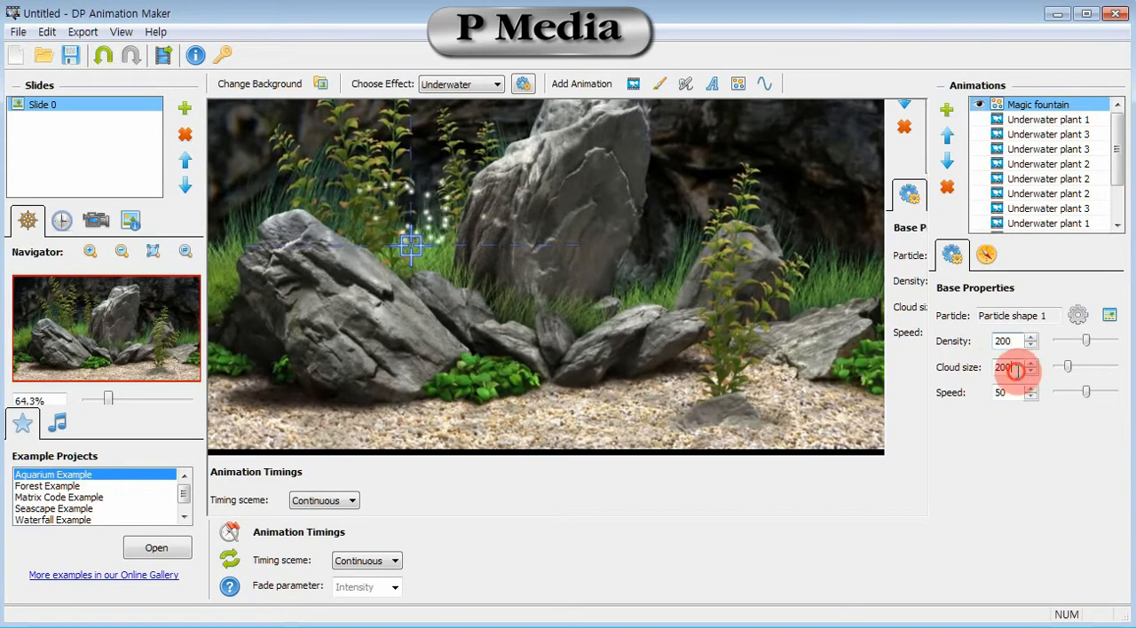
double_click(1012, 367)
type("1000")
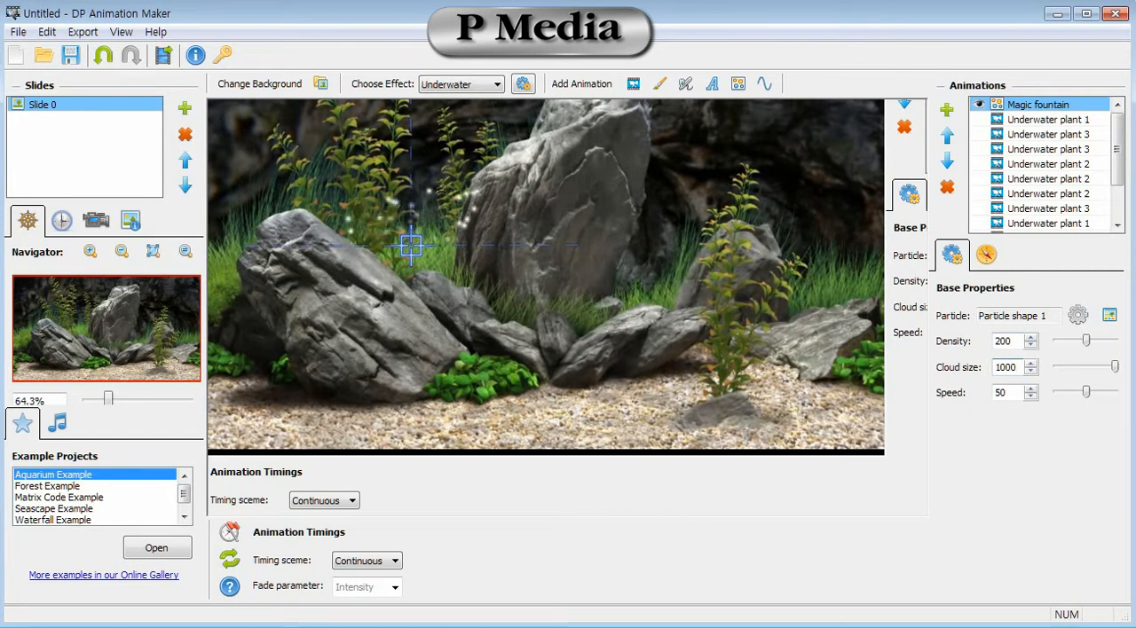
Set the fountain's direction to 93 degrees and spread to 16 degrees, and lower its source to the edge of the large left rock.
left_click(982, 257)
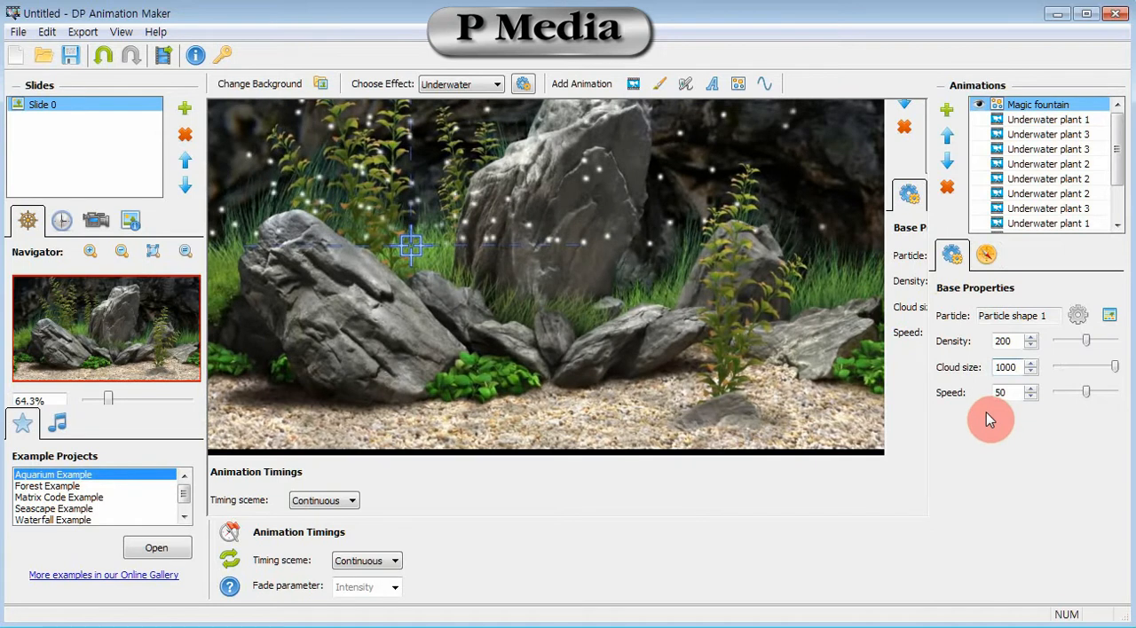
left_click(986, 258)
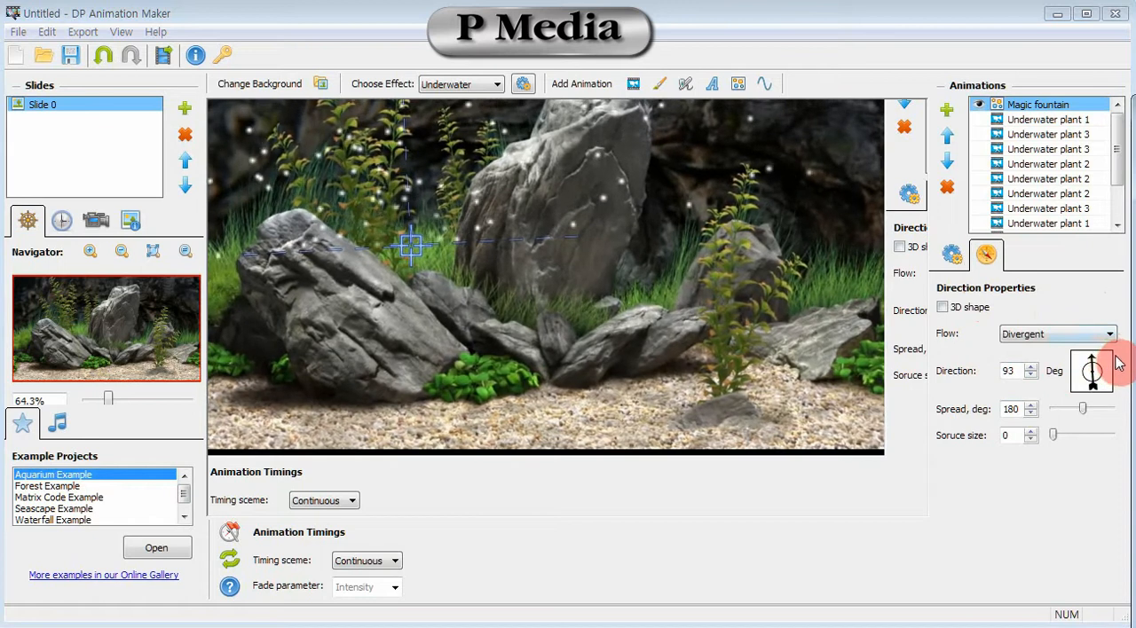
left_click(1061, 410)
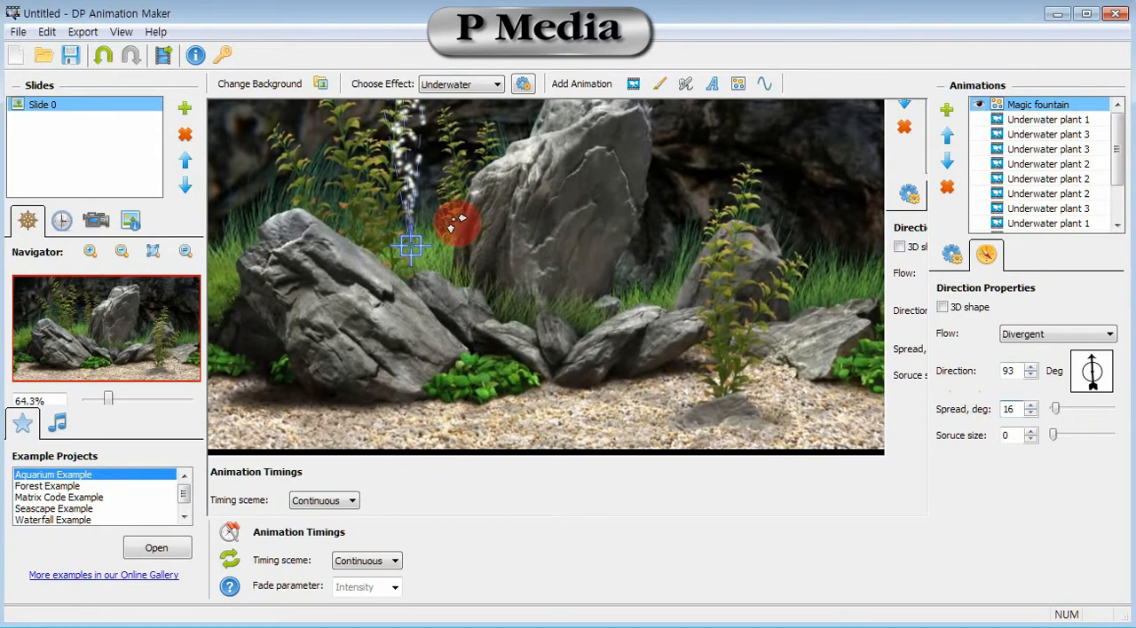
left_click_drag(456, 317, 452, 328)
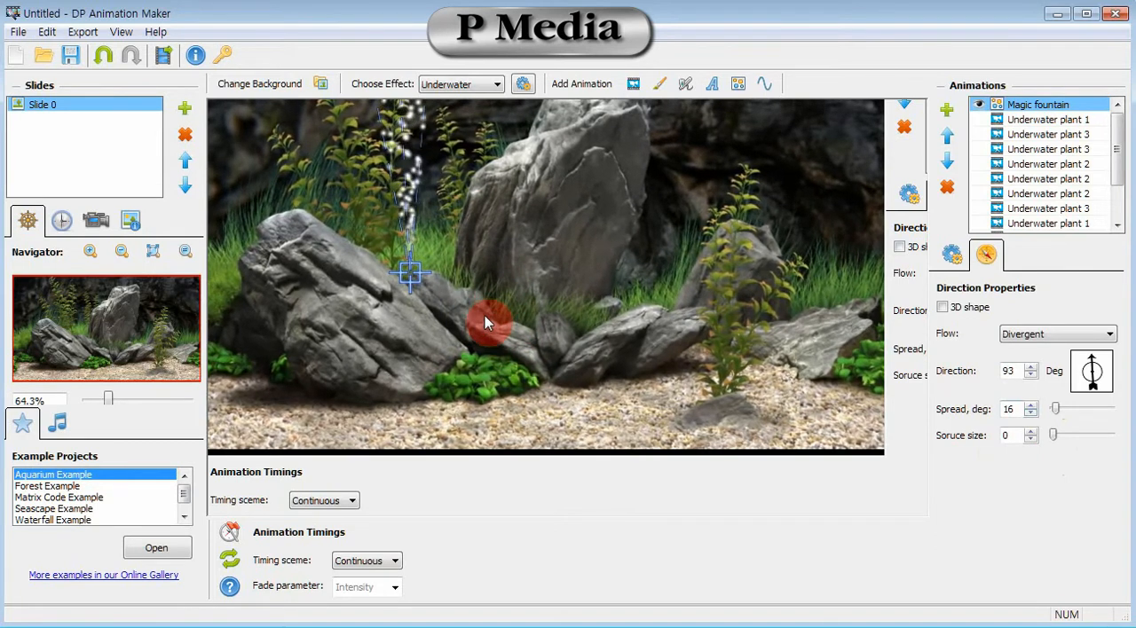
Clone the magic fountain and place the copy above the small rocks near the right-hand plant.
right_click(1013, 110)
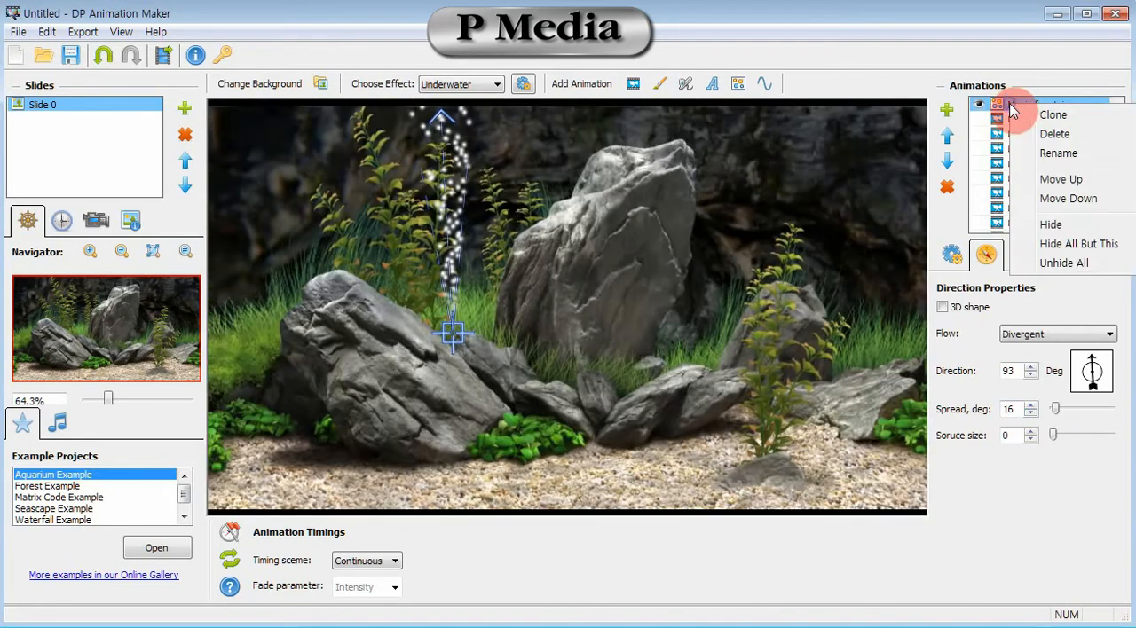
left_click(1053, 118)
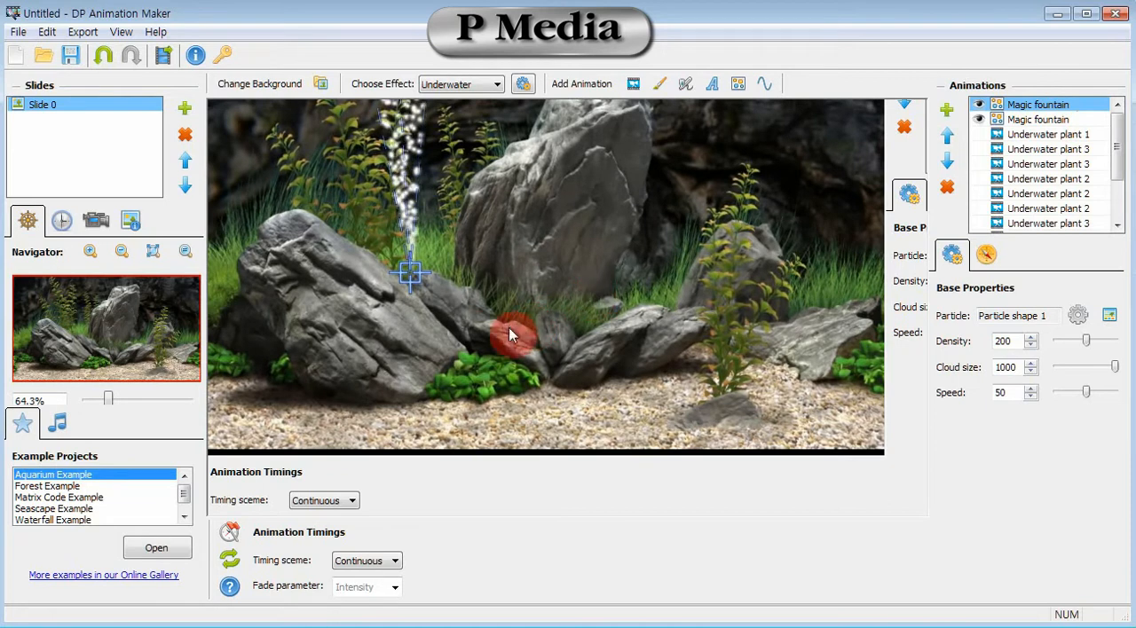
left_click_drag(452, 325, 711, 356)
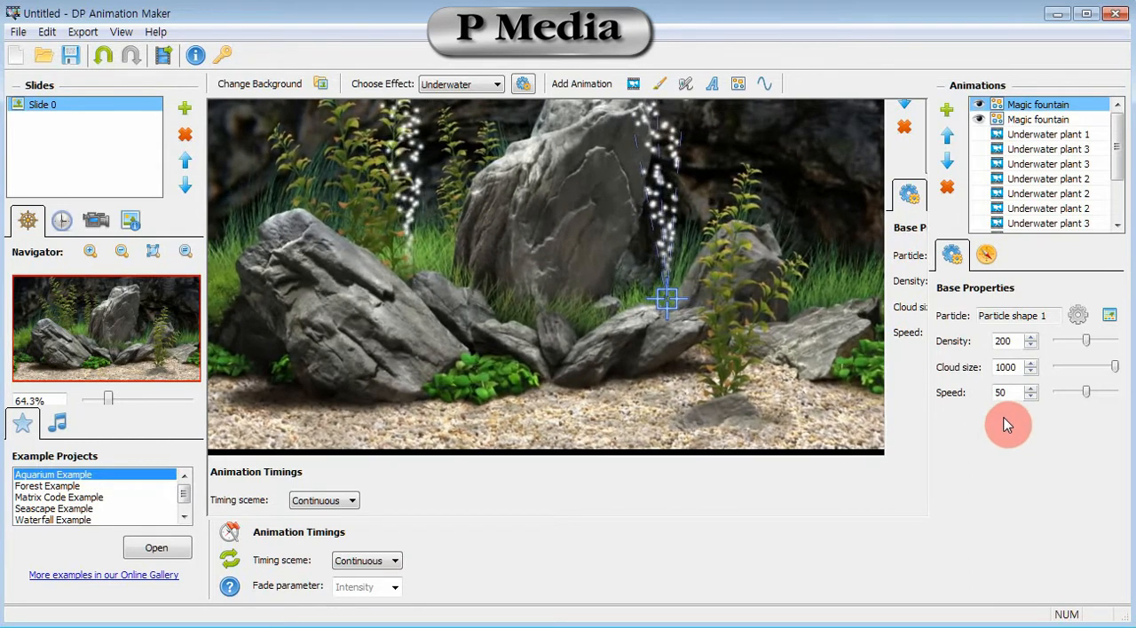
Set the cloned fountain's speed to 72 and its density to 263.
mouse_move(1088, 393)
left_mouse_down()
mouse_move(1103, 393)
mouse_move(1069, 395)
mouse_move(1094, 397)
left_mouse_up()
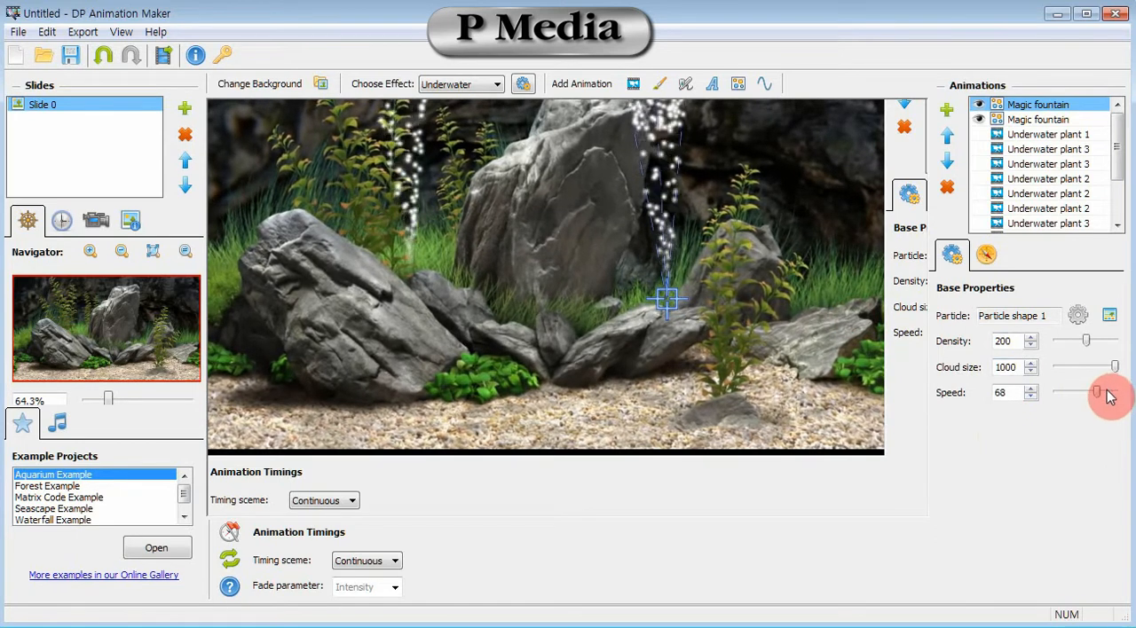
left_click_drag(1099, 397, 1099, 392)
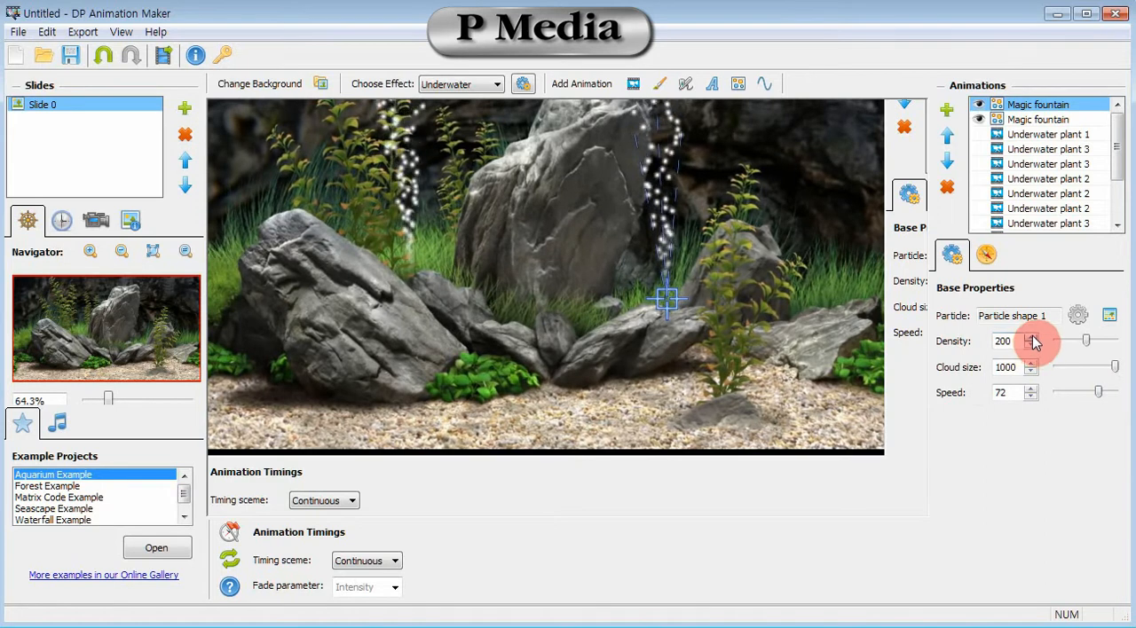
left_click_drag(1088, 345, 1097, 344)
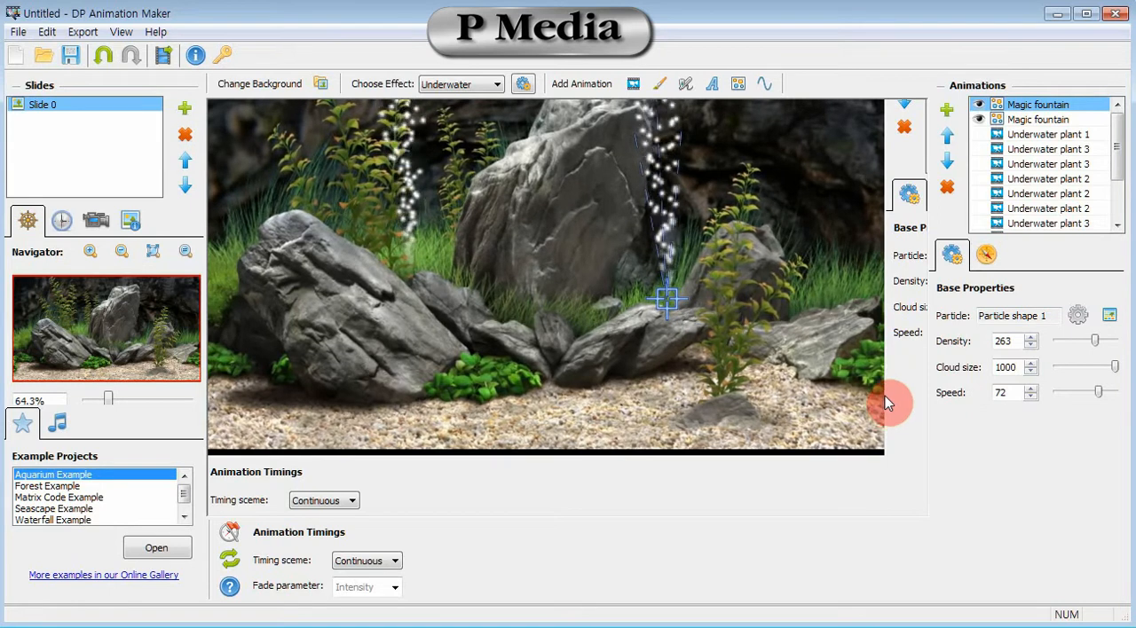
Hide both magic fountain animations and keep their order in the animation stack.
left_click(978, 106)
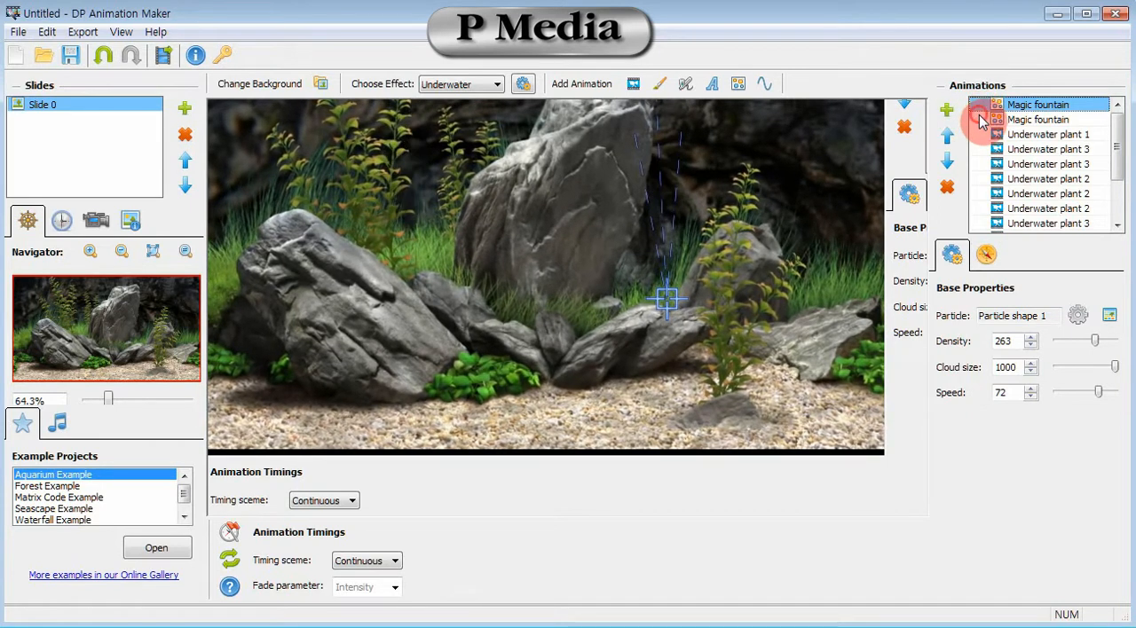
left_click(947, 162)
left_click(948, 135)
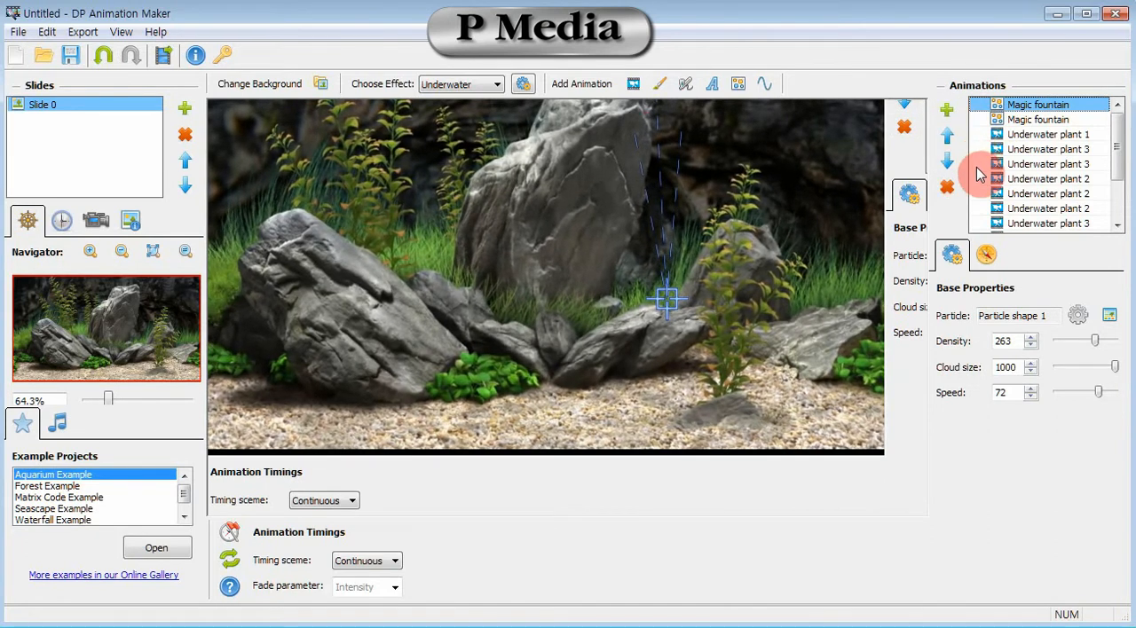
Add the Rays of light animation from the Light & Fire category to the scene.
left_click(634, 84)
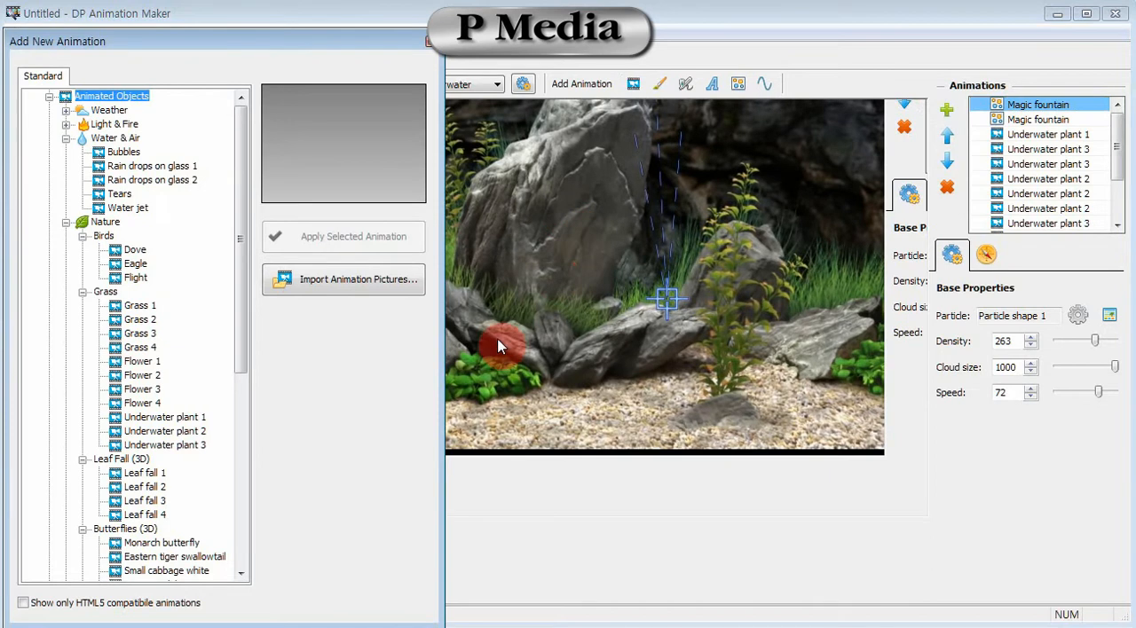
left_click(133, 333)
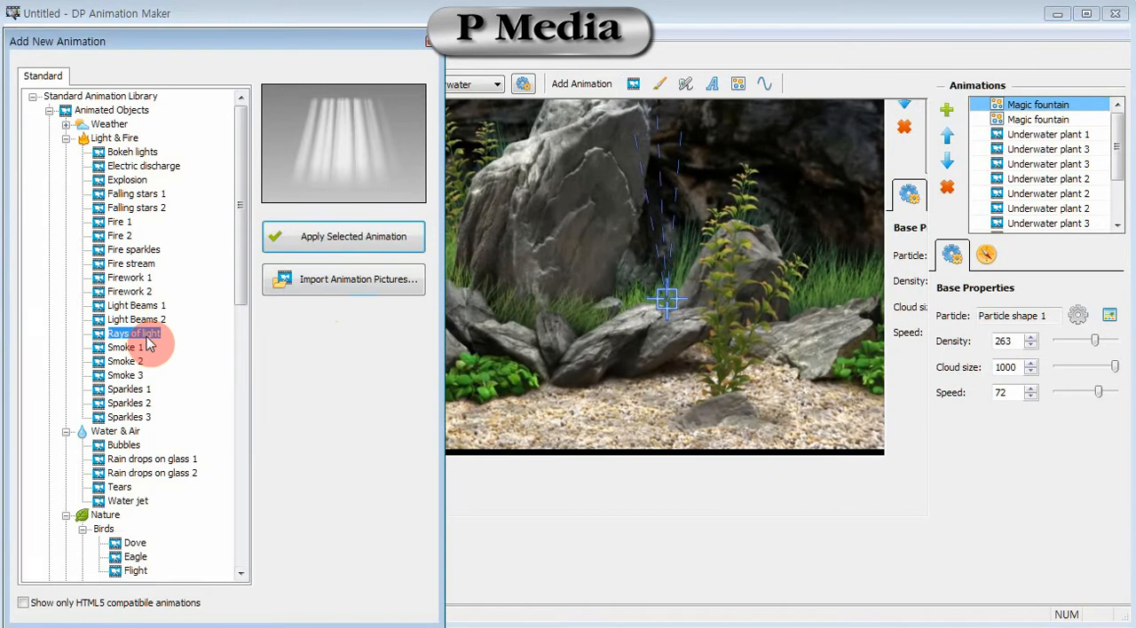
left_click(336, 238)
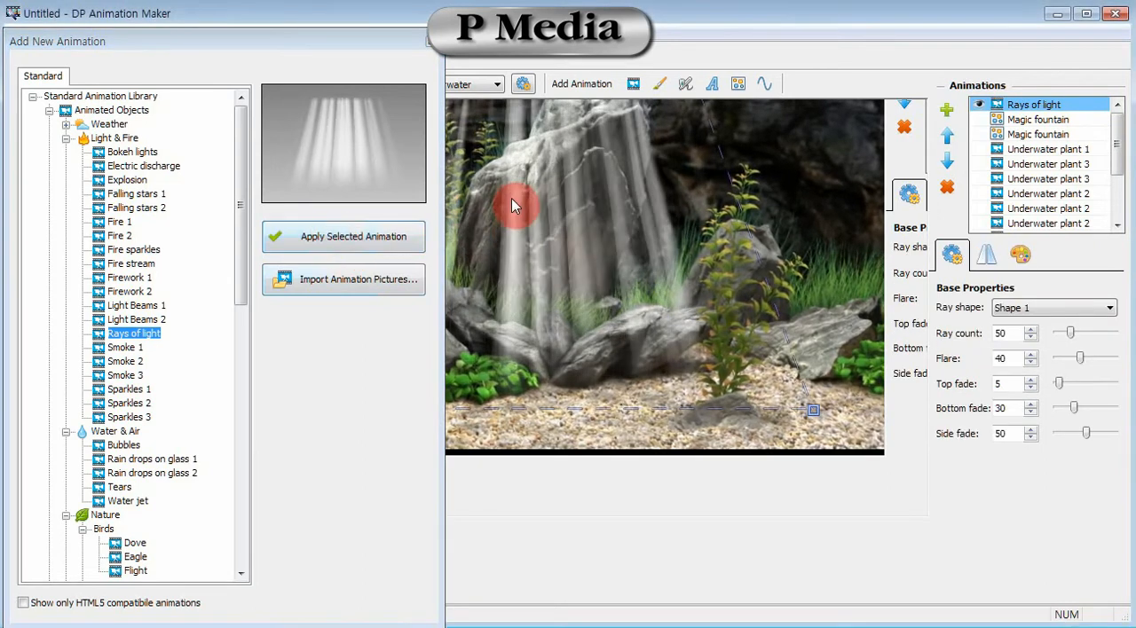
left_click(433, 41)
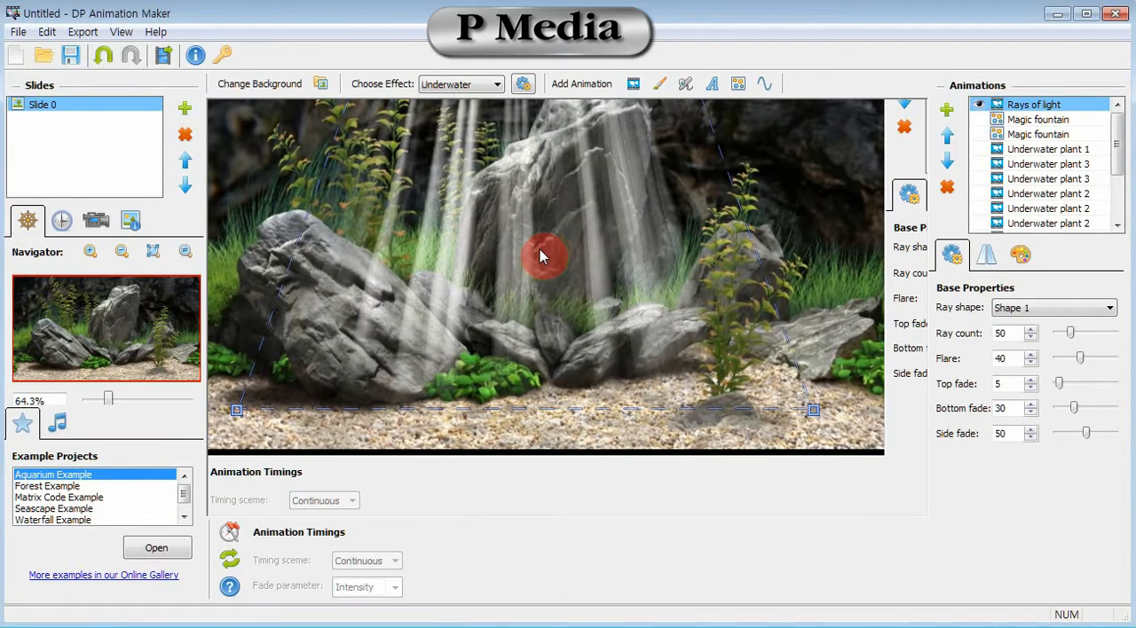
Reshape the light rays' frame by moving its top corners up and left and stretching its bottom corners to the image's lower edge.
left_click_drag(391, 147, 307, 100)
left_click_drag(706, 102, 659, 108)
left_click_drag(860, 477, 821, 512)
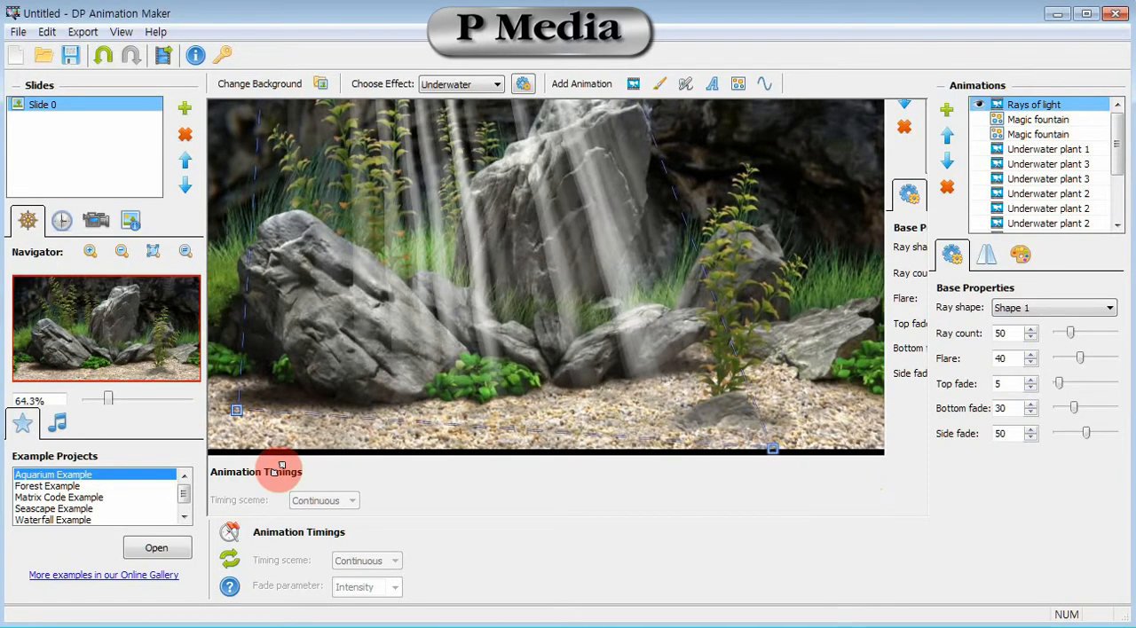
left_click_drag(281, 466, 234, 508)
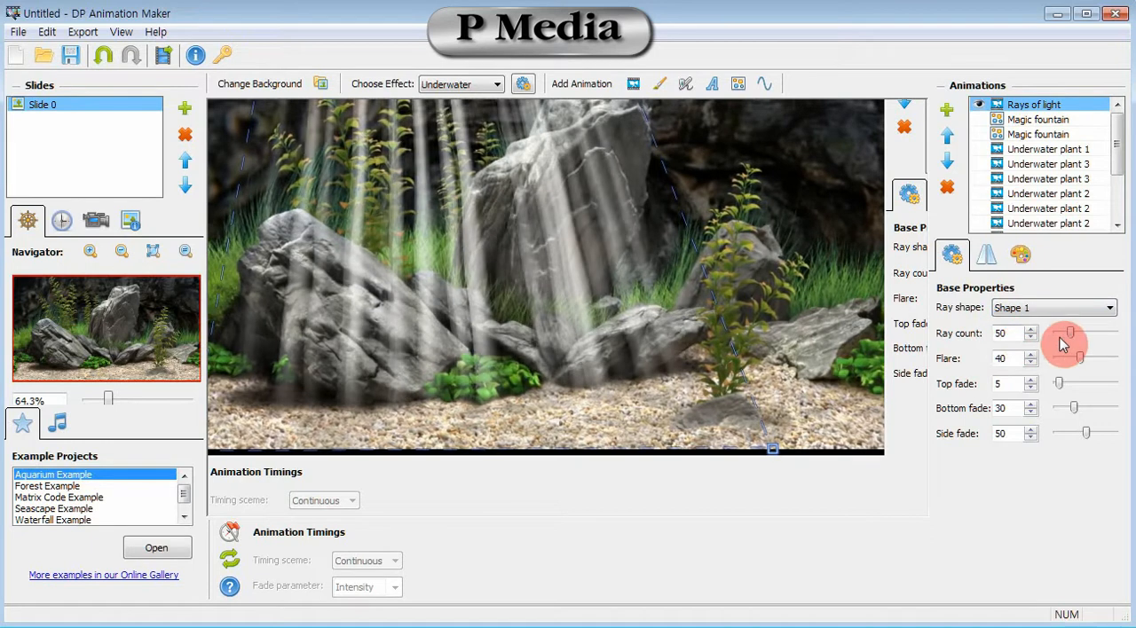
Set the light rays' ray count to 30, flare to 60, top fade to 19, bottom fade to 78 and side fade to 80.
double_click(1012, 334)
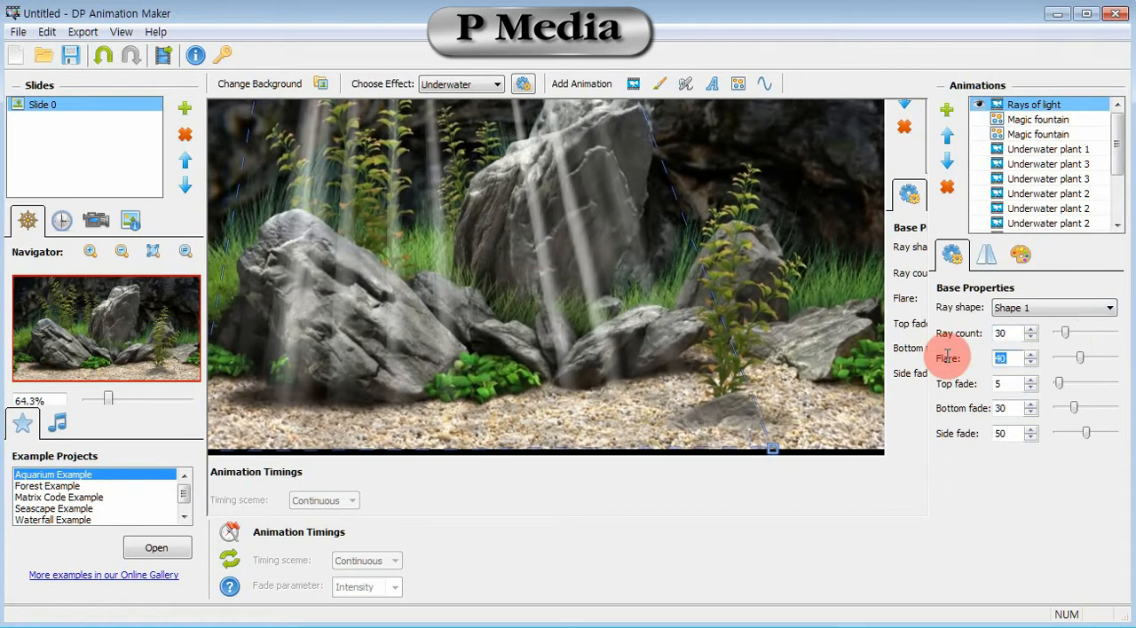
type("0")
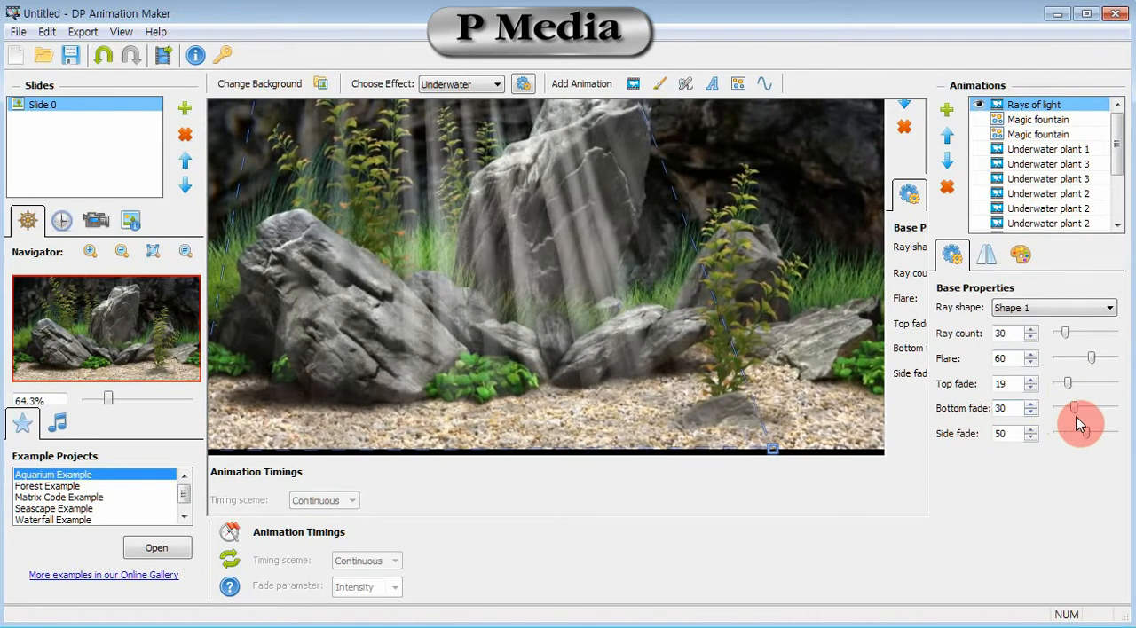
double_click(1009, 408)
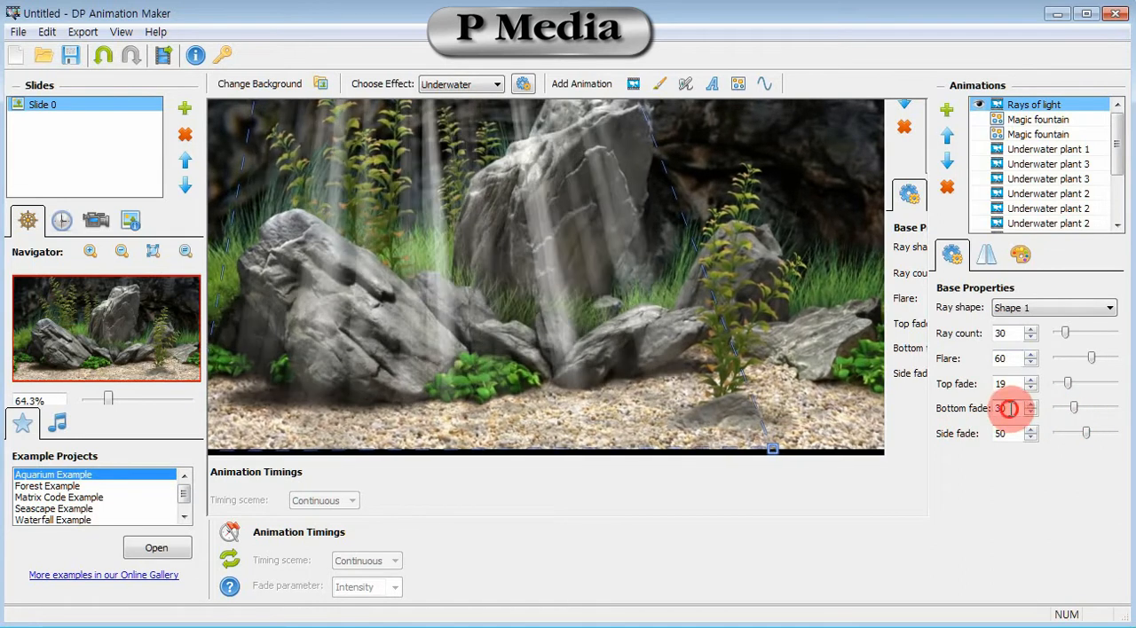
type("78")
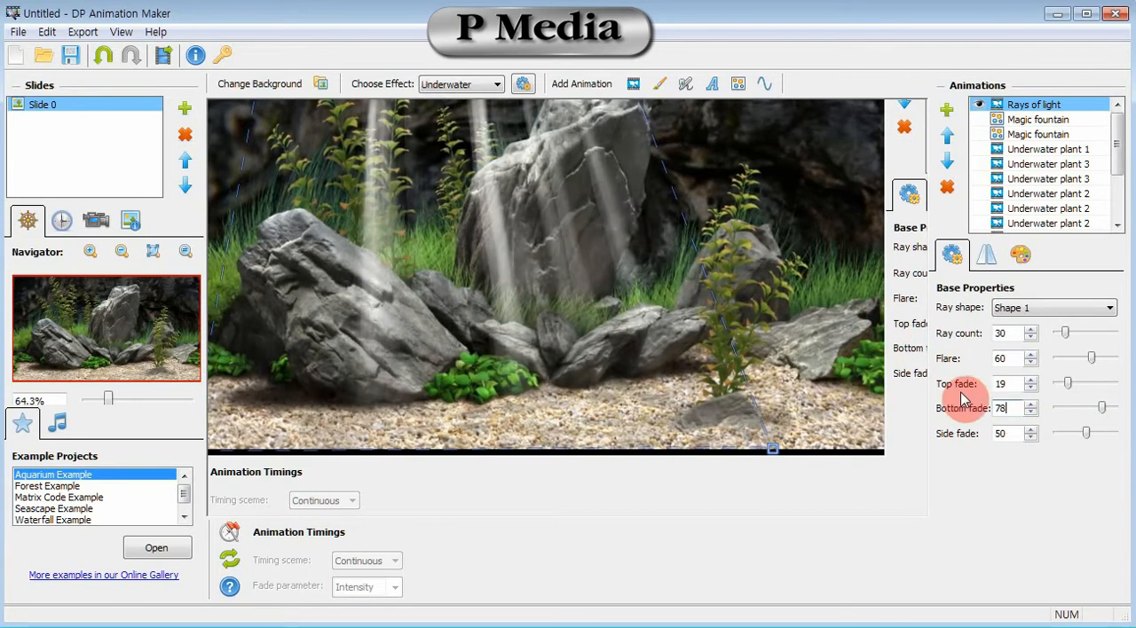
left_click_drag(1017, 434, 986, 434)
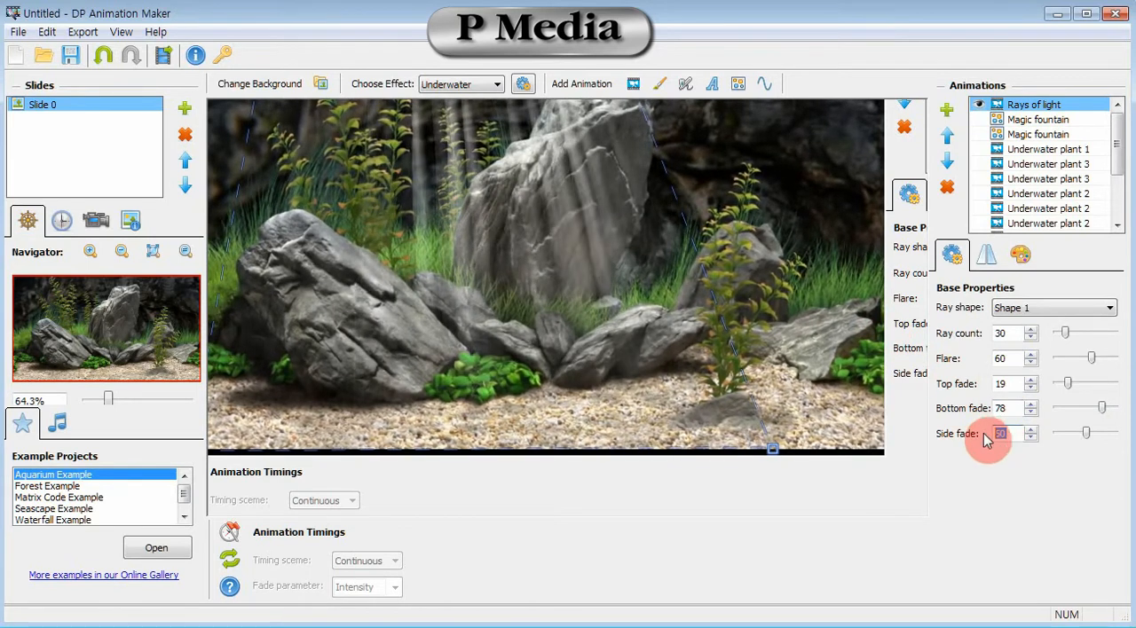
type("80")
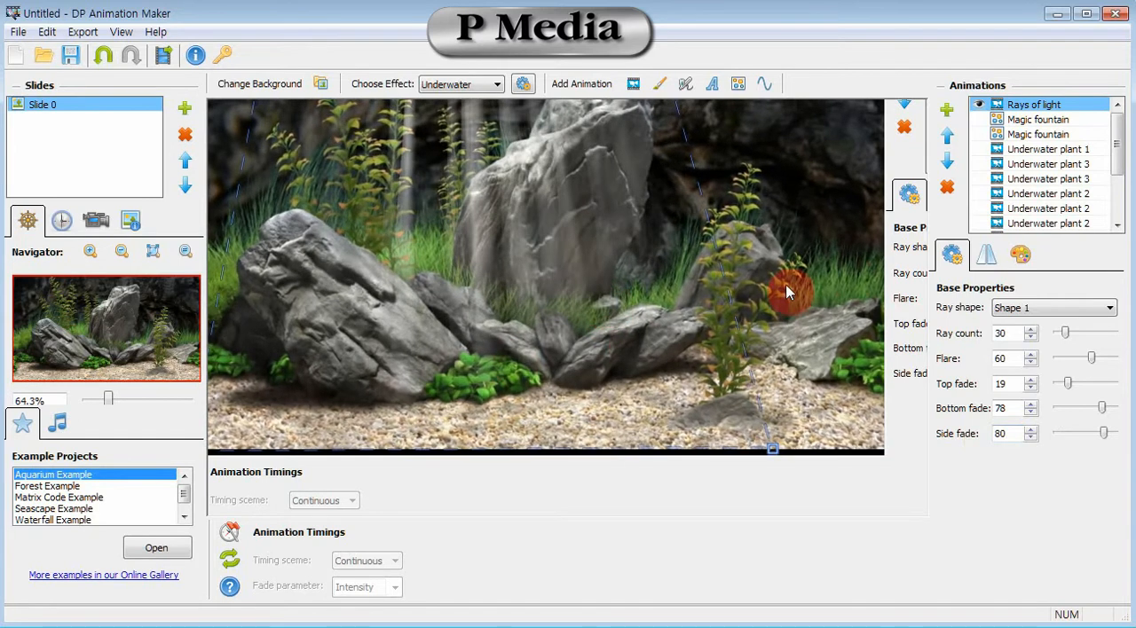
Set the lifetime of the light rays to 105 in the ray properties.
left_click(985, 256)
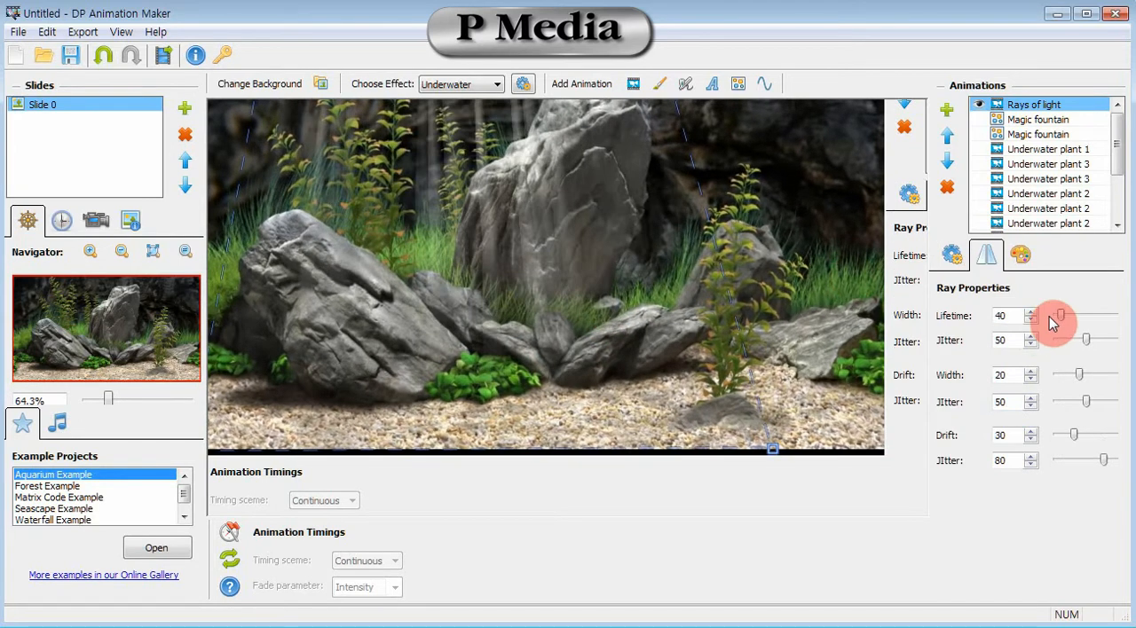
double_click(1007, 315)
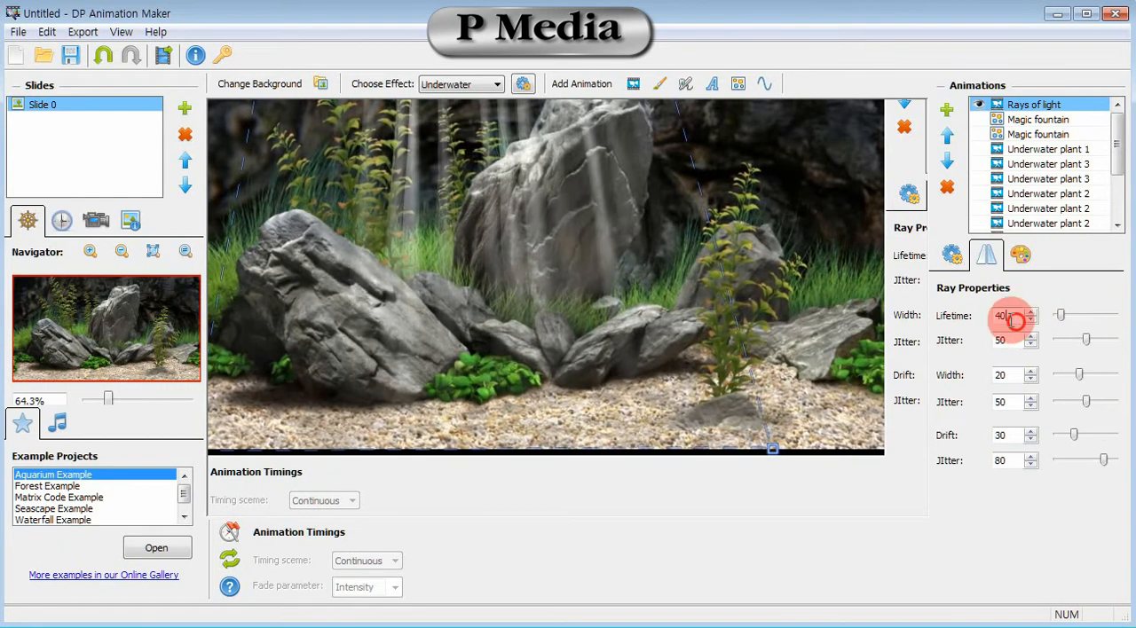
type("105")
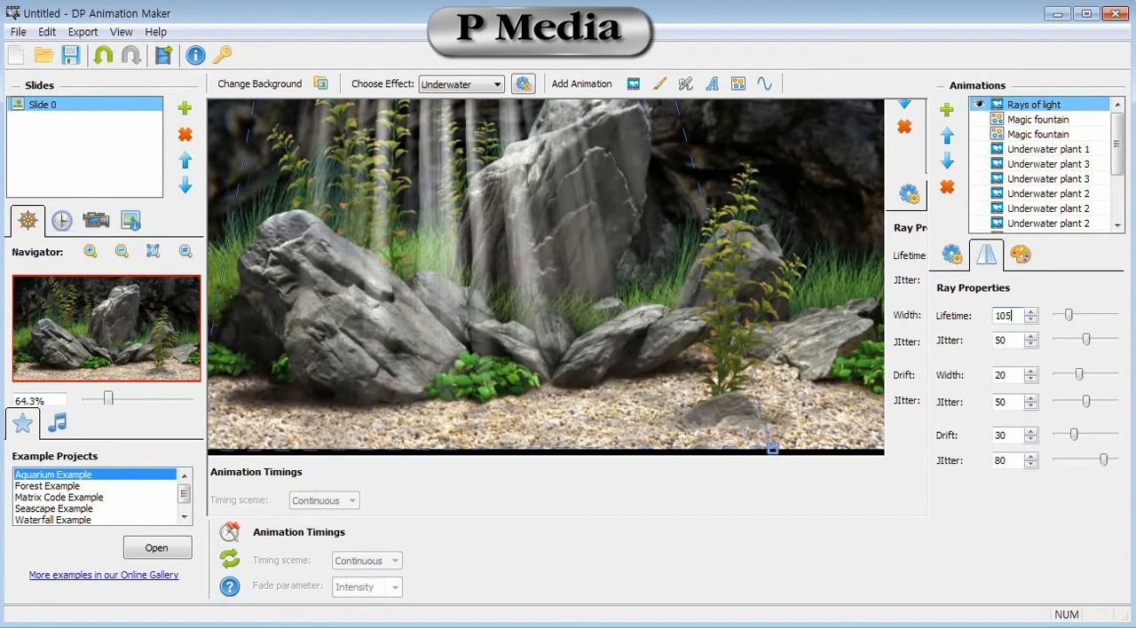
Set the translucency of the light rays to 50 in their color properties.
left_click(957, 318)
left_click(1011, 374)
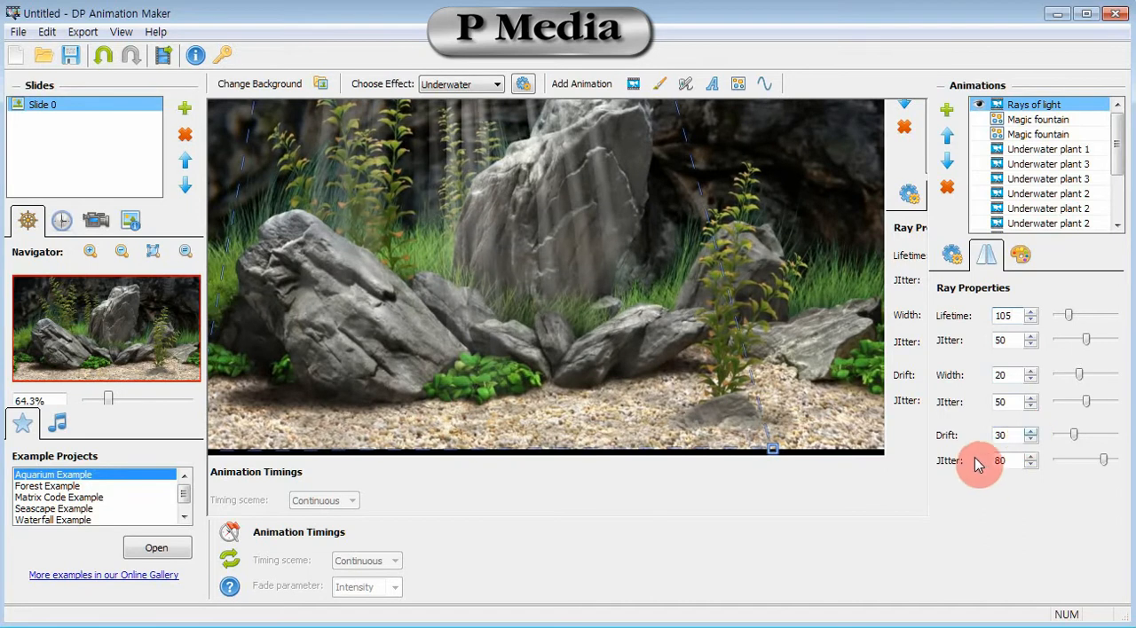
left_click(1026, 258)
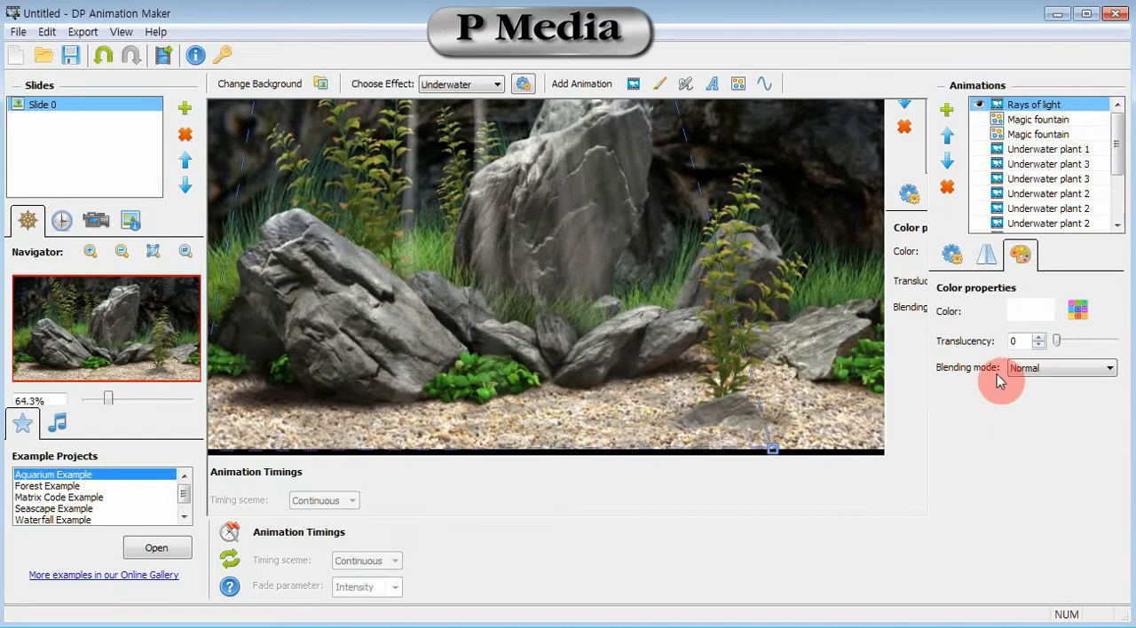
mouse_move(1060, 341)
left_mouse_down()
mouse_move(1094, 353)
mouse_move(1082, 338)
left_mouse_up()
double_click(1014, 341)
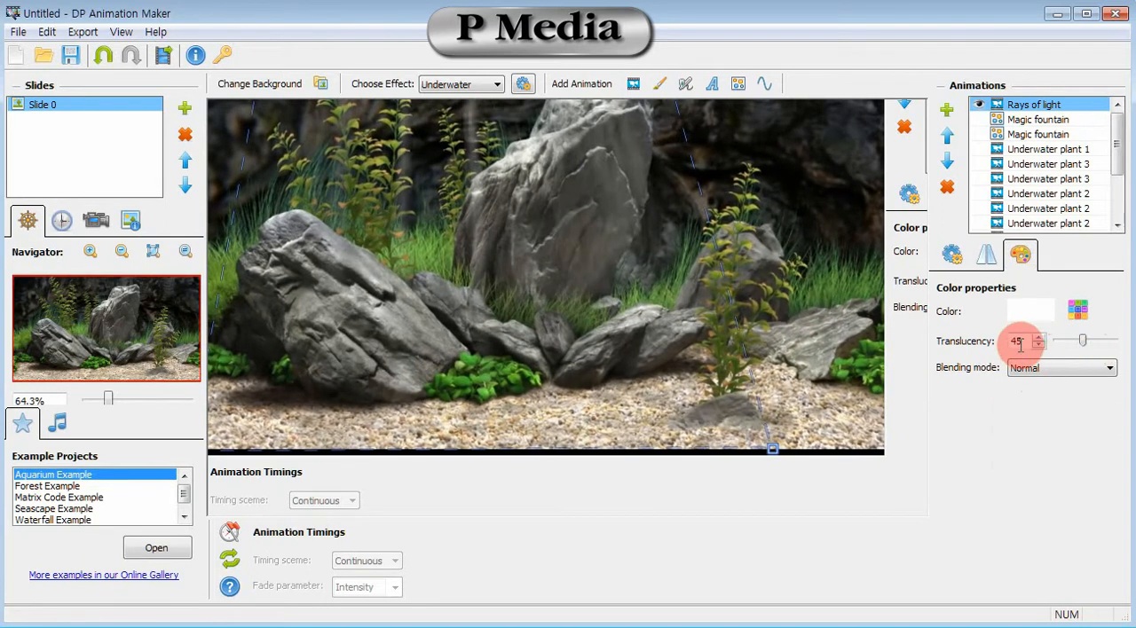
type("50")
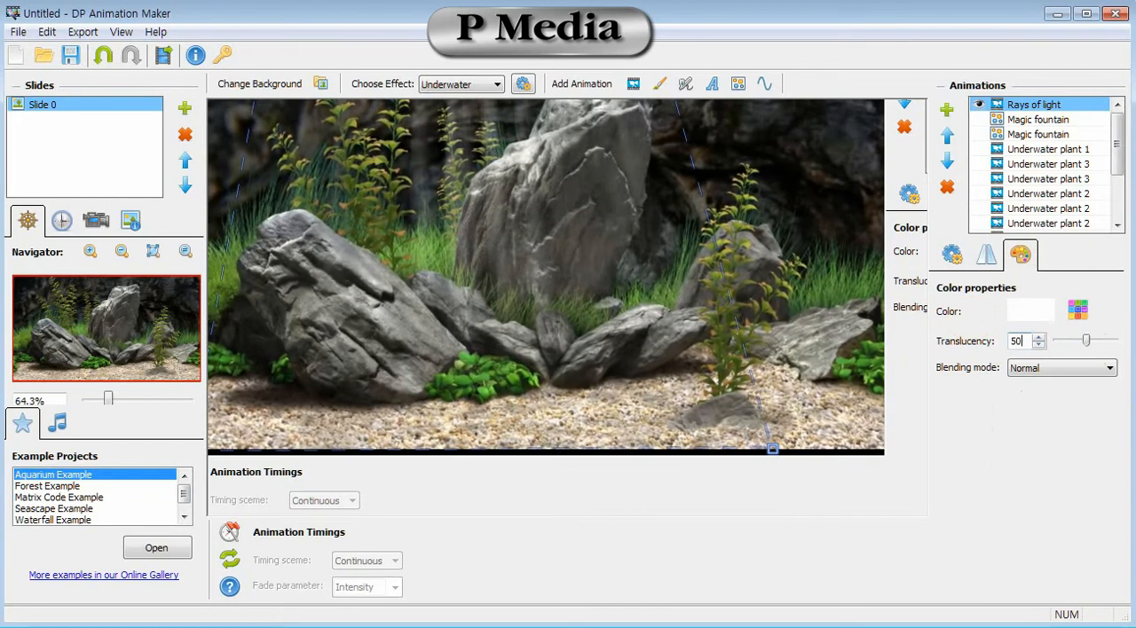
Narrow the light rays' frame to the left half of the scene, with its bottom-right corner on the image's lower edge.
left_click(956, 298)
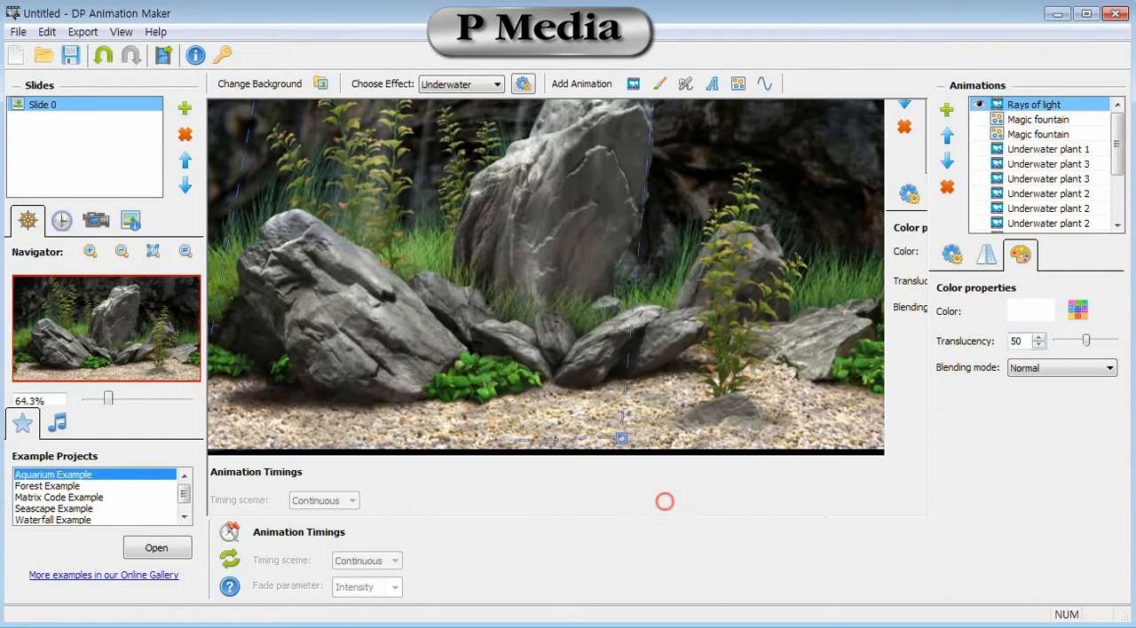
left_click_drag(612, 105, 554, 103)
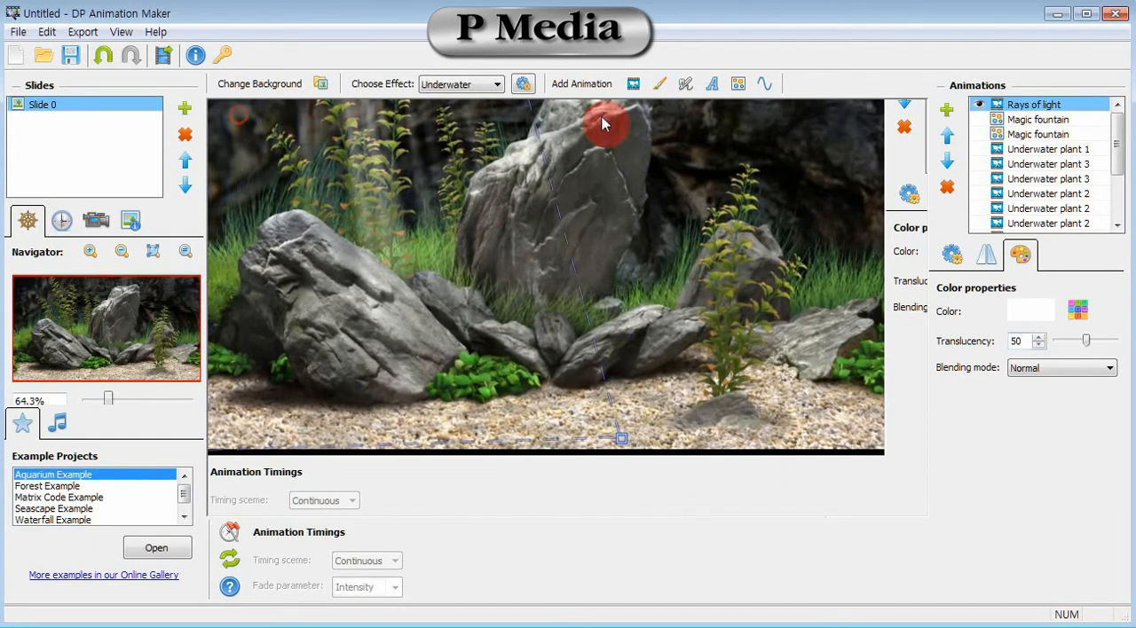
left_click_drag(663, 498, 639, 515)
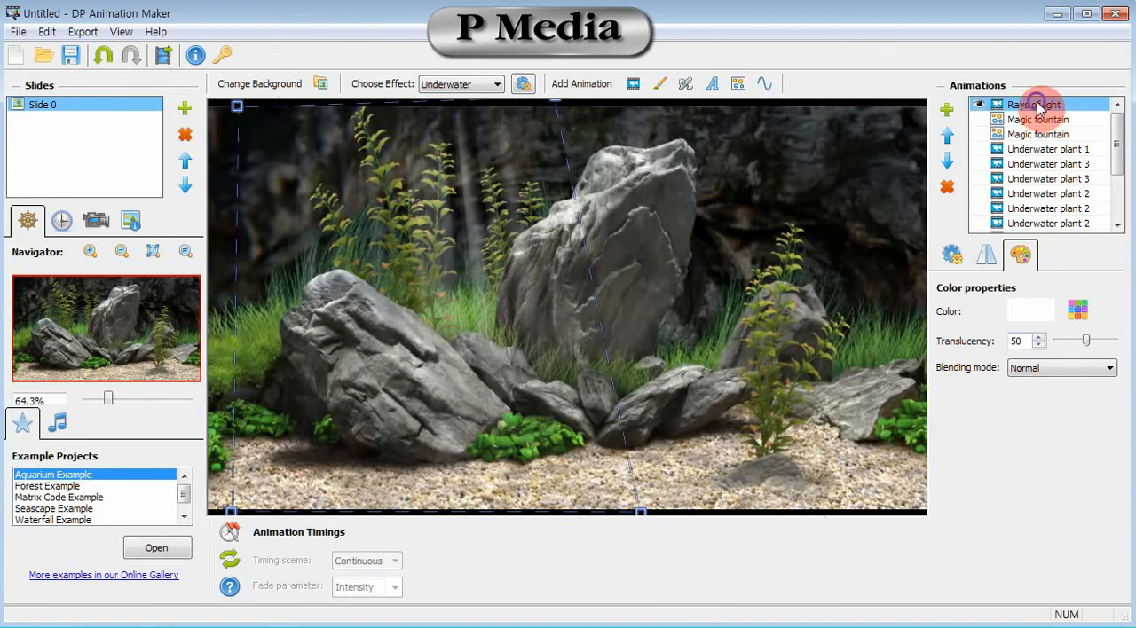
Clone the Rays of light animation and reshape the copy's frame to cover the right half of the scene.
right_click(1037, 107)
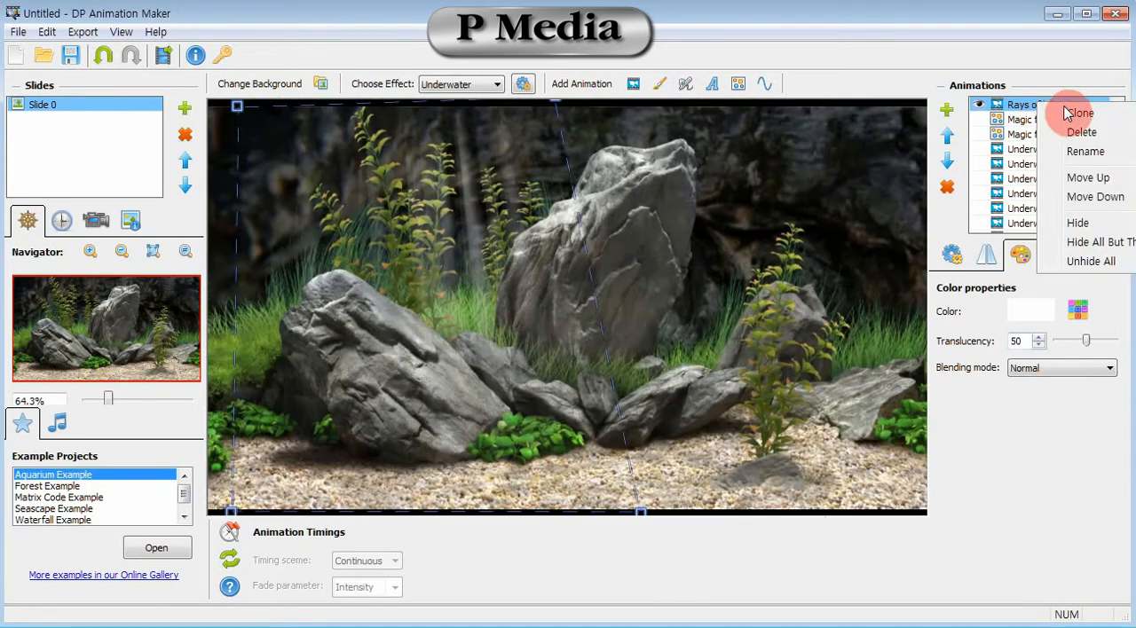
left_click(1076, 113)
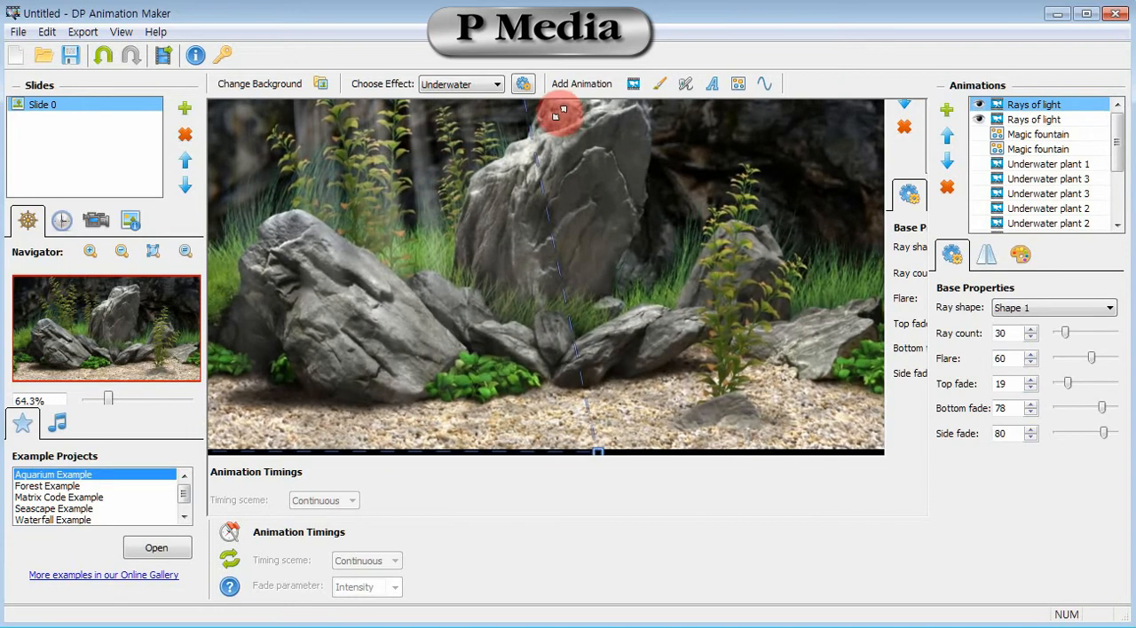
left_click_drag(564, 117, 910, 123)
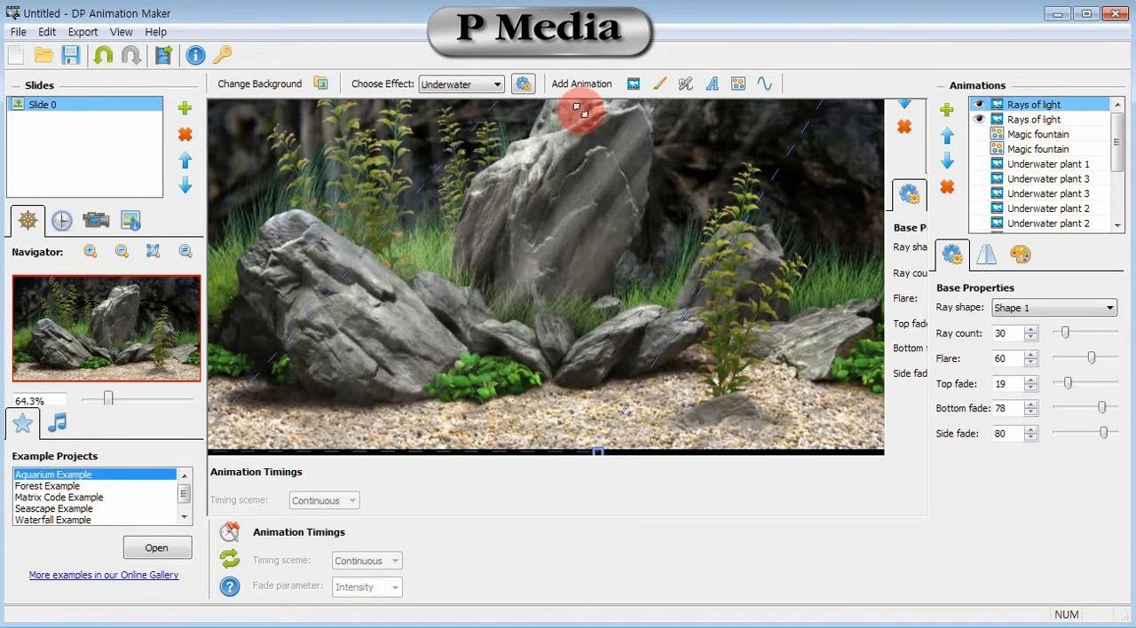
left_click_drag(639, 515, 249, 497)
left_click_drag(418, 504, 510, 512)
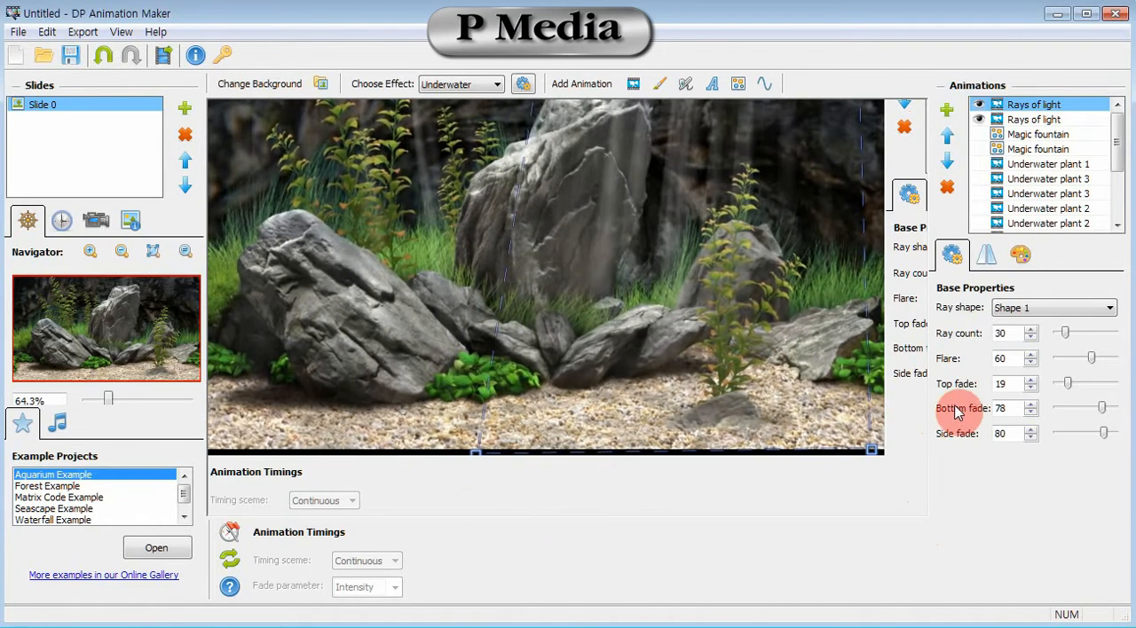
Unhide both Magic fountain animations and all the underwater plants in the scene.
left_click(978, 134)
left_click(978, 148)
left_click(980, 162)
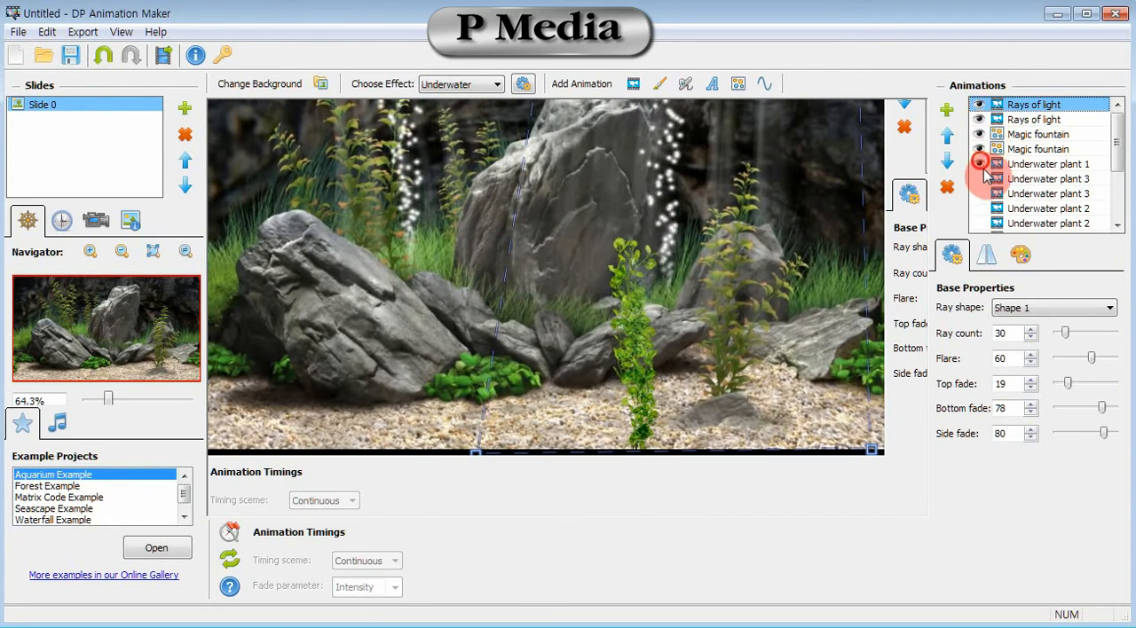
left_click(978, 178)
left_click(978, 194)
left_click(979, 207)
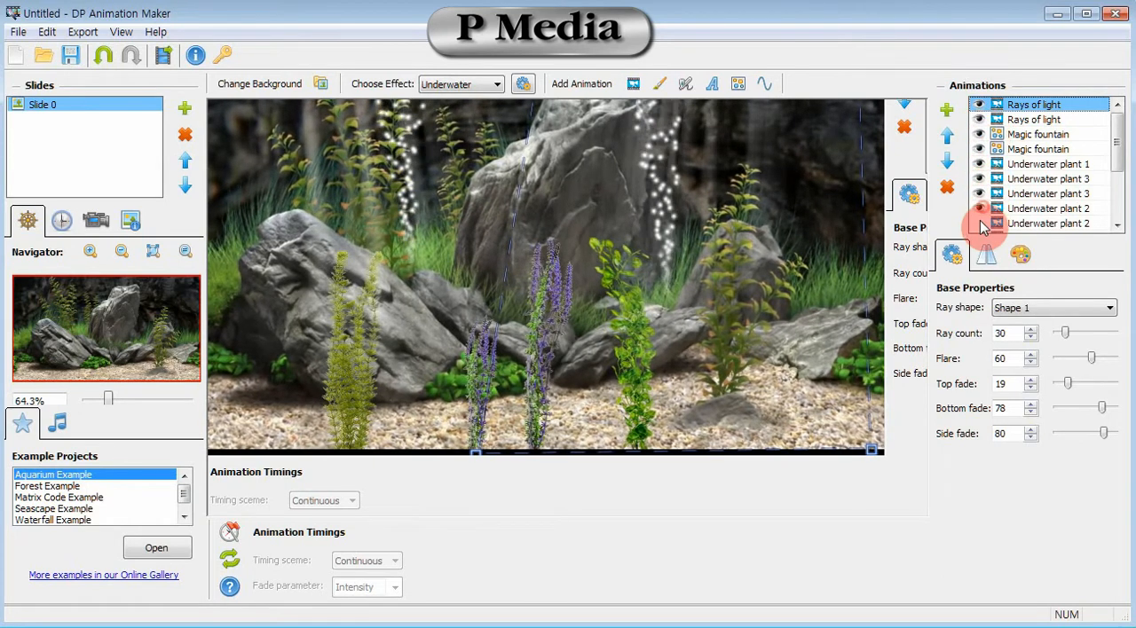
left_click(979, 223)
left_click_drag(1116, 152, 1116, 201)
left_click(980, 140)
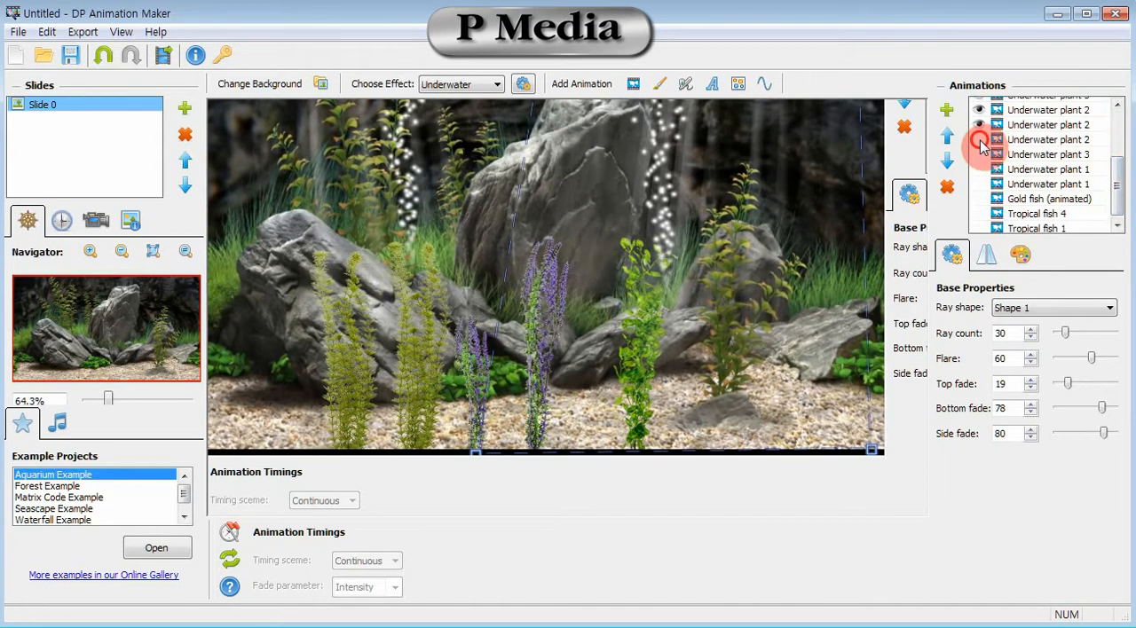
left_click(979, 168)
left_click(980, 184)
Unhide the Gold fish, Tropical fish 4 and Tropical fish 1 animations, and select Tropical fish 4.
left_click(979, 198)
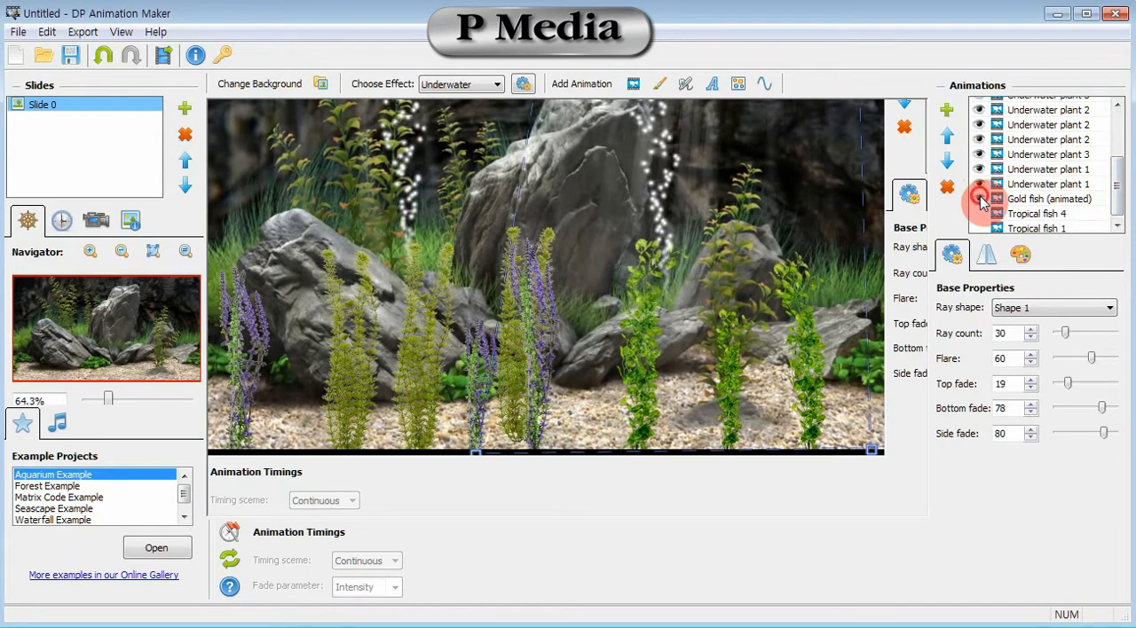
left_click(980, 214)
left_click(979, 228)
left_click_drag(1118, 205, 1118, 228)
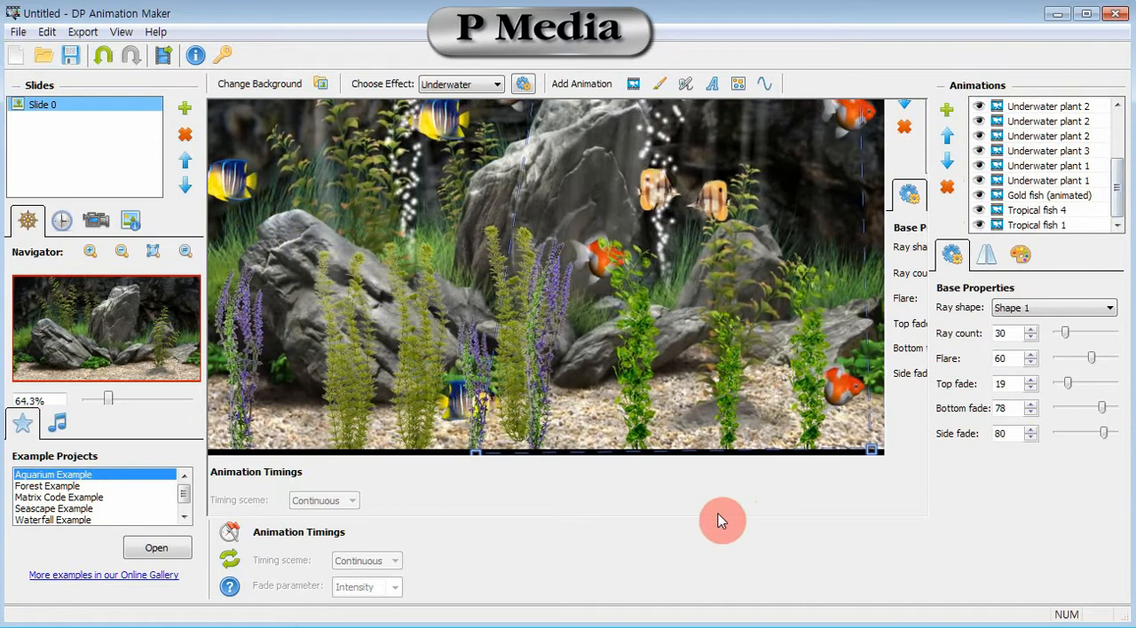
left_click(1020, 212)
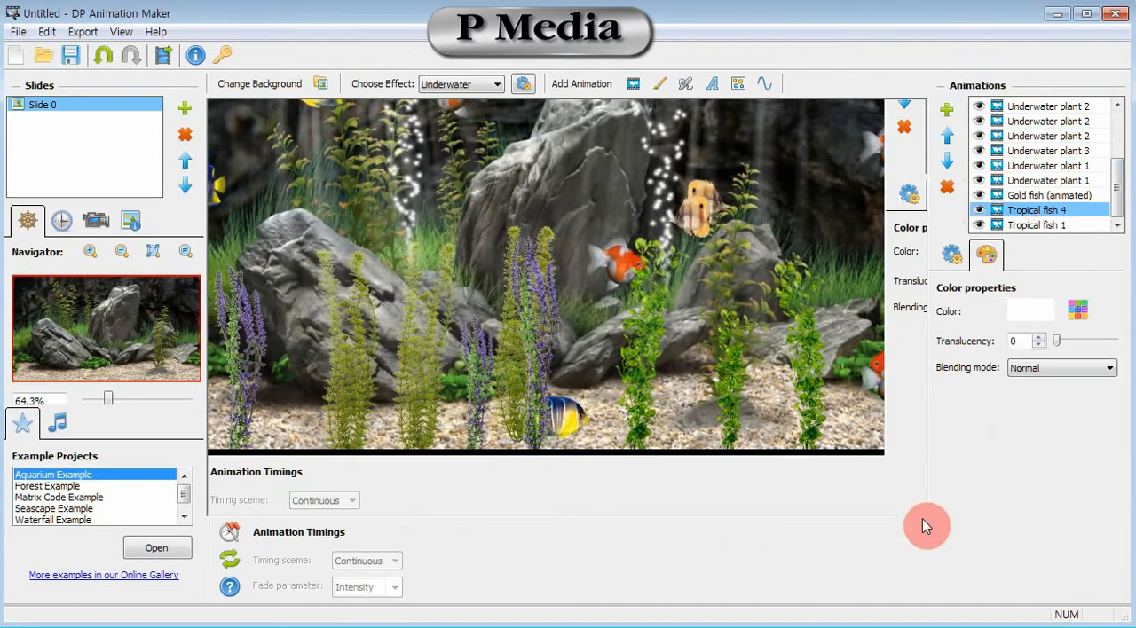